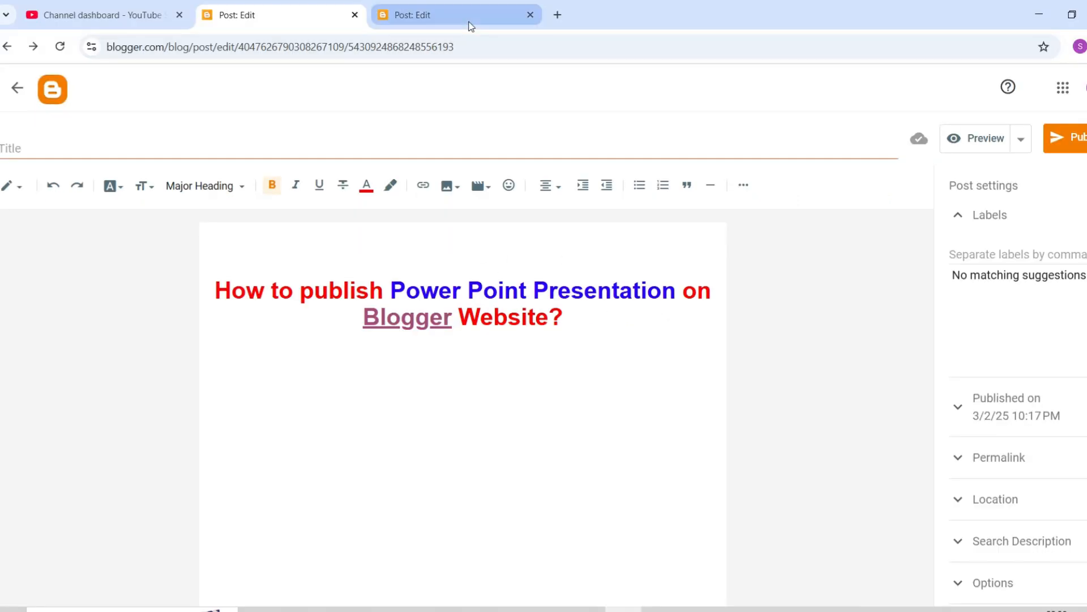
# Open the Antihypertensive Drugs post editor and scroll to its closing References section.
pyautogui.click(470, 25)
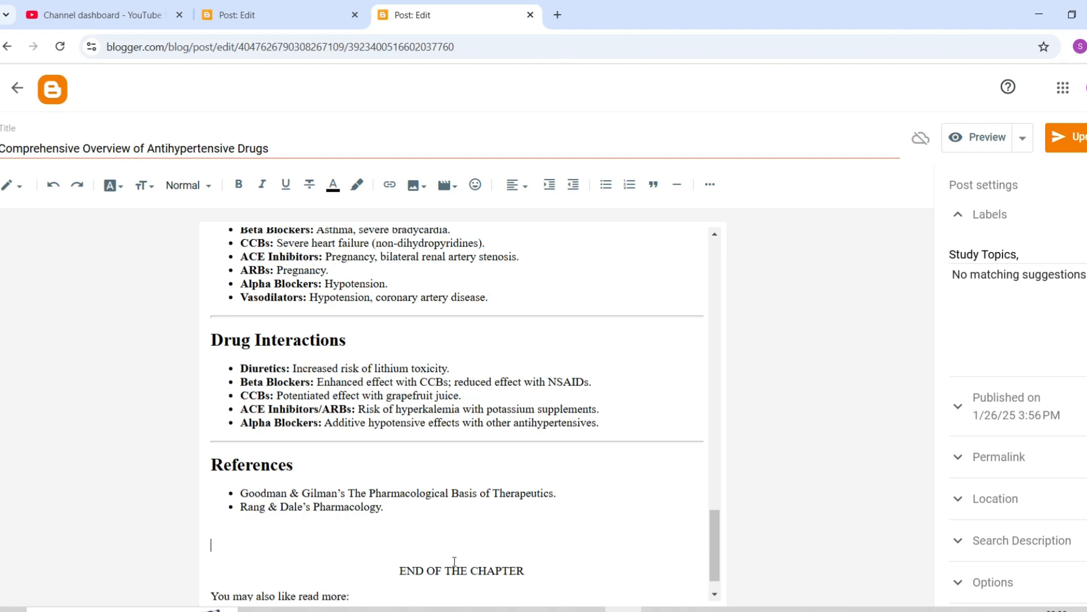
pyautogui.moveTo(714, 556)
pyautogui.mouseDown()
pyautogui.moveTo(715, 283)
pyautogui.moveTo(702, 567)
pyautogui.mouseUp()
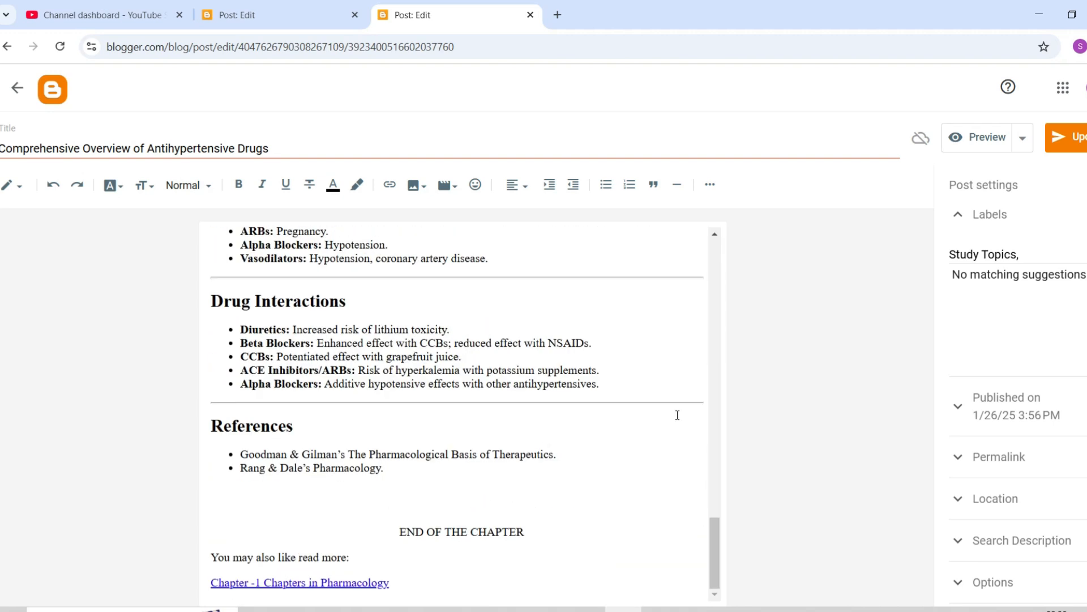
# Open Google Drive in a new Chrome tab from the Google apps grid.
pyautogui.click(558, 15)
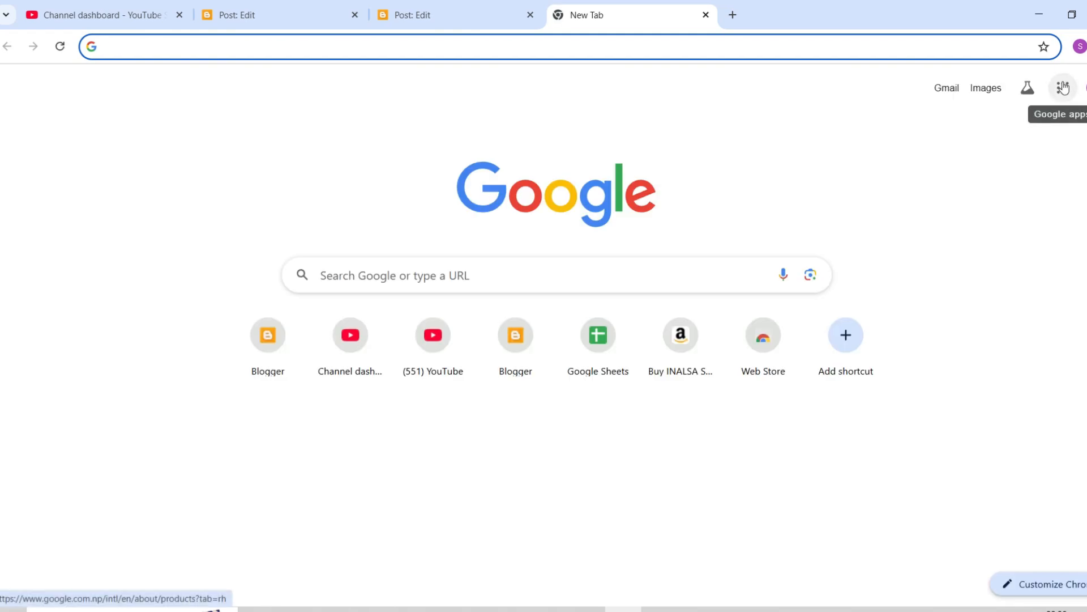
pyautogui.click(1063, 88)
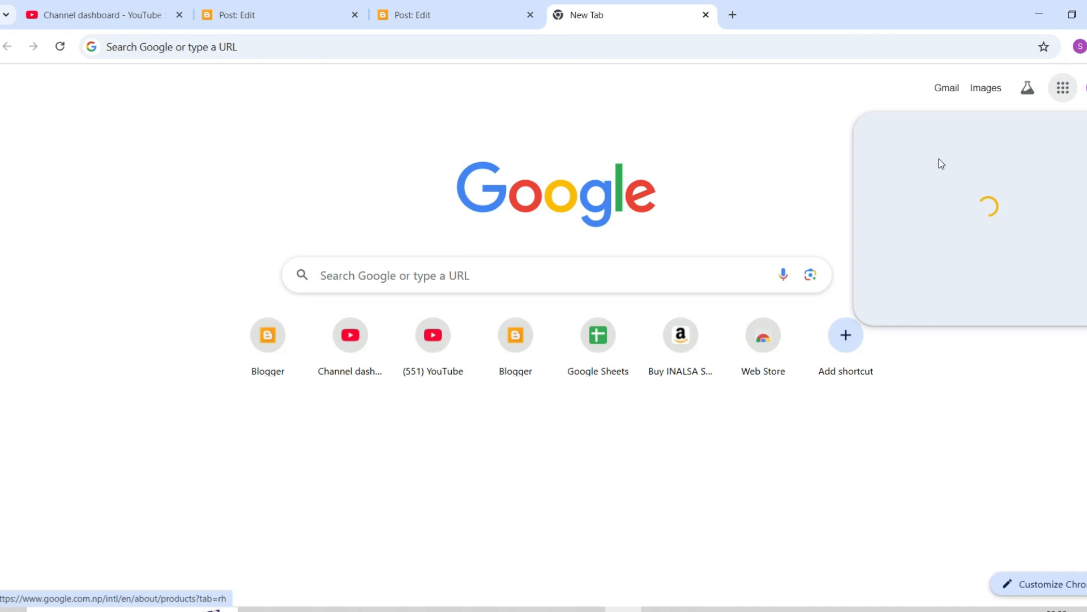
pyautogui.click(978, 377)
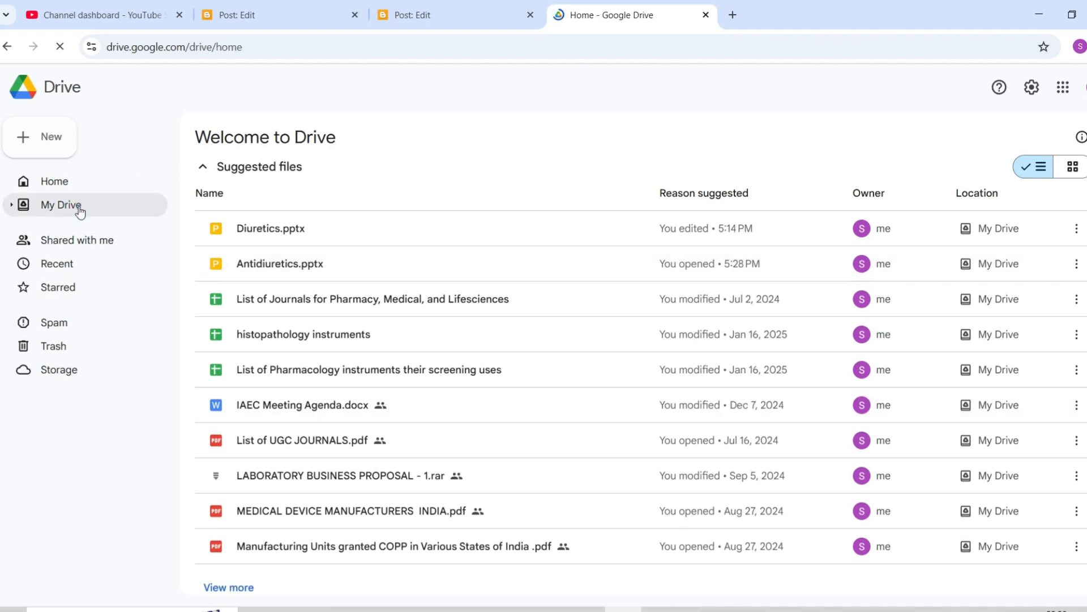
# Upload Antihypertensive.pptx from the Study Materials folder into My Drive.
pyautogui.click(78, 209)
pyautogui.click(276, 139)
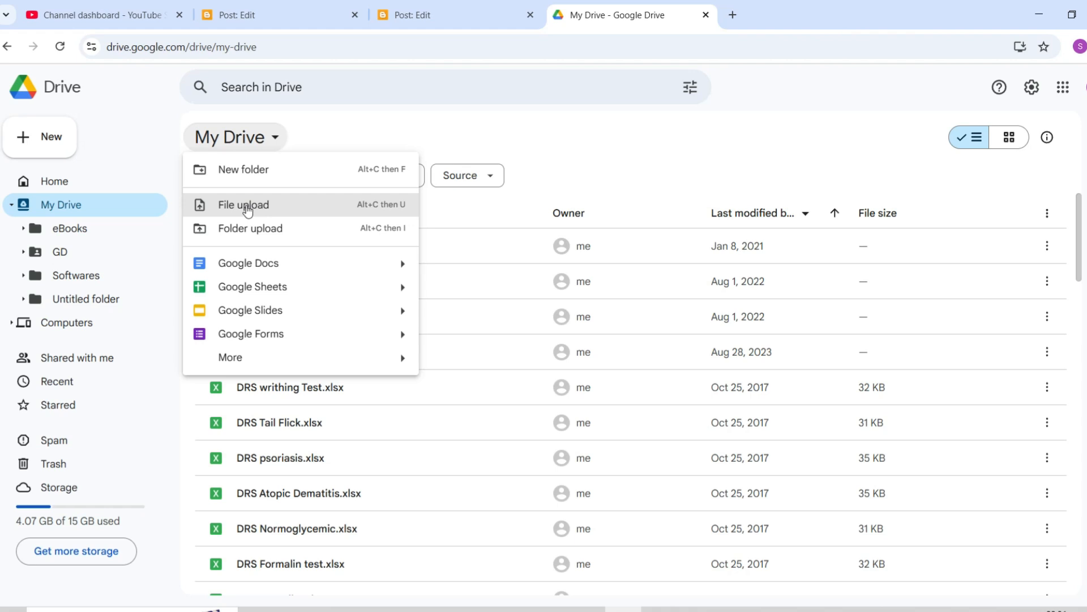
pyautogui.click(247, 208)
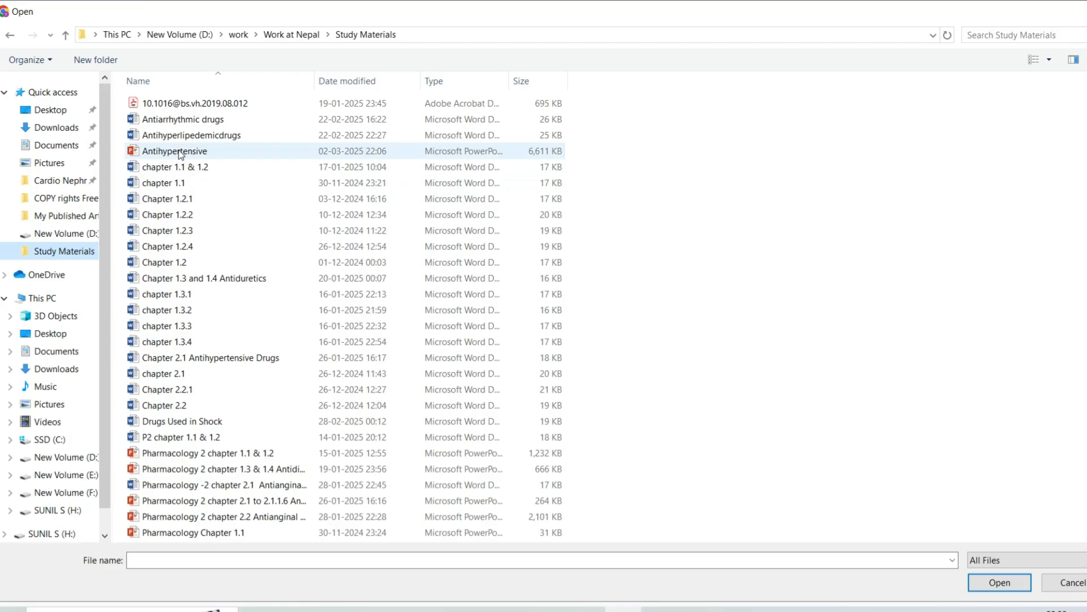
pyautogui.click(179, 154)
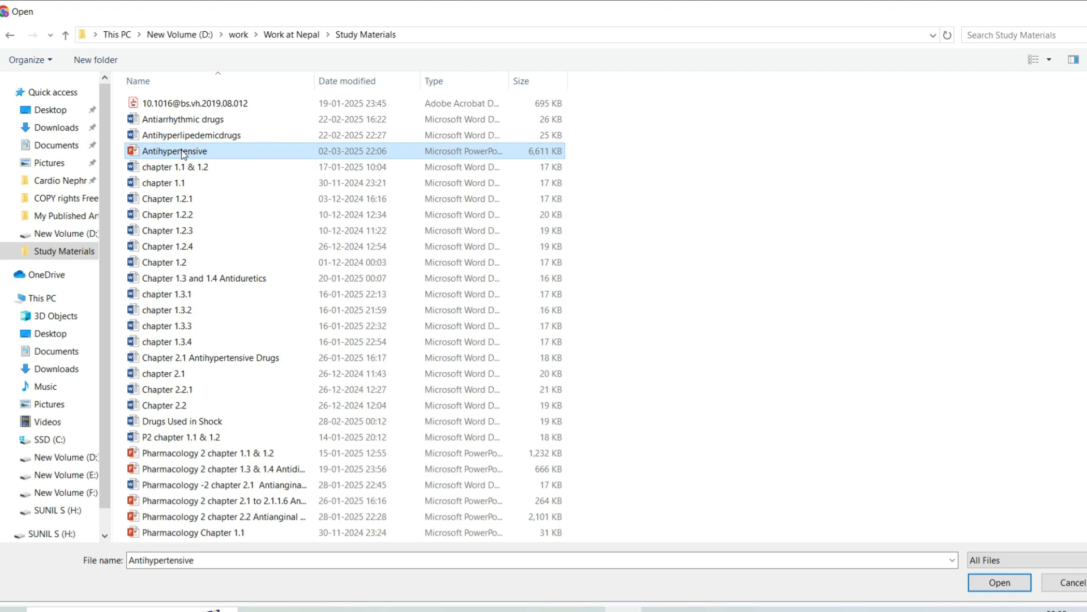
pyautogui.click(997, 582)
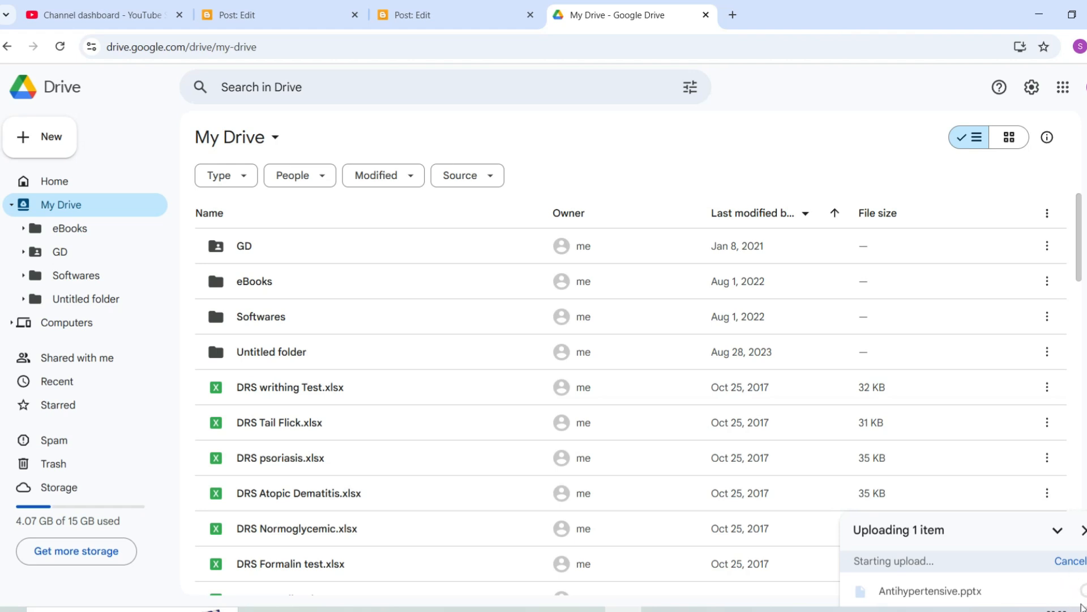
# Find Antihypertensive.pptx at the bottom of My Drive and bring up its Open with options.
pyautogui.scroll(-4, 1080, 284)
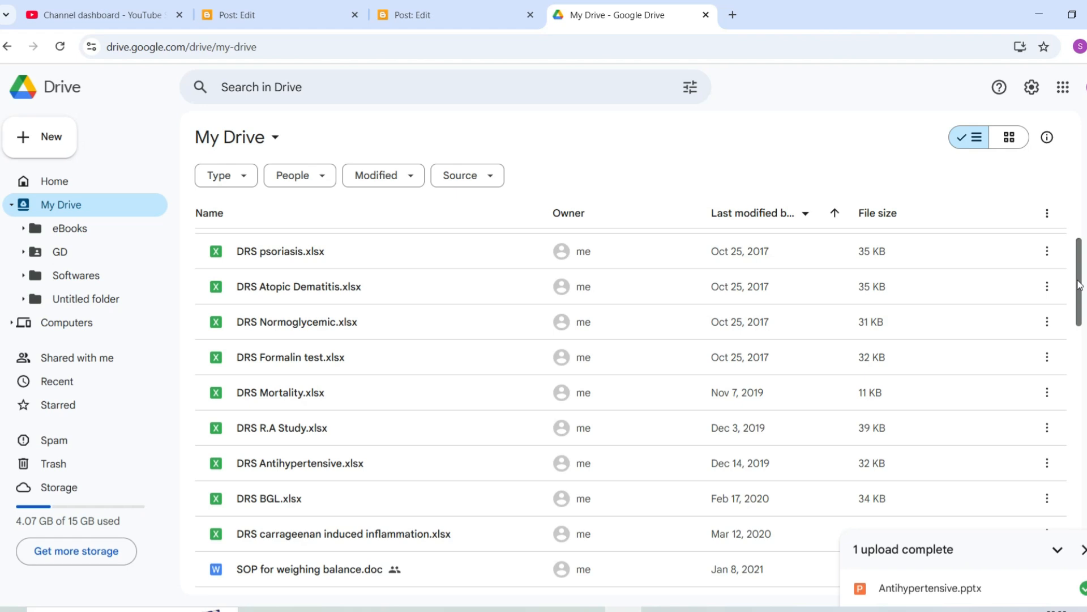
pyautogui.moveTo(1079, 284); pyautogui.dragTo(1078, 378)
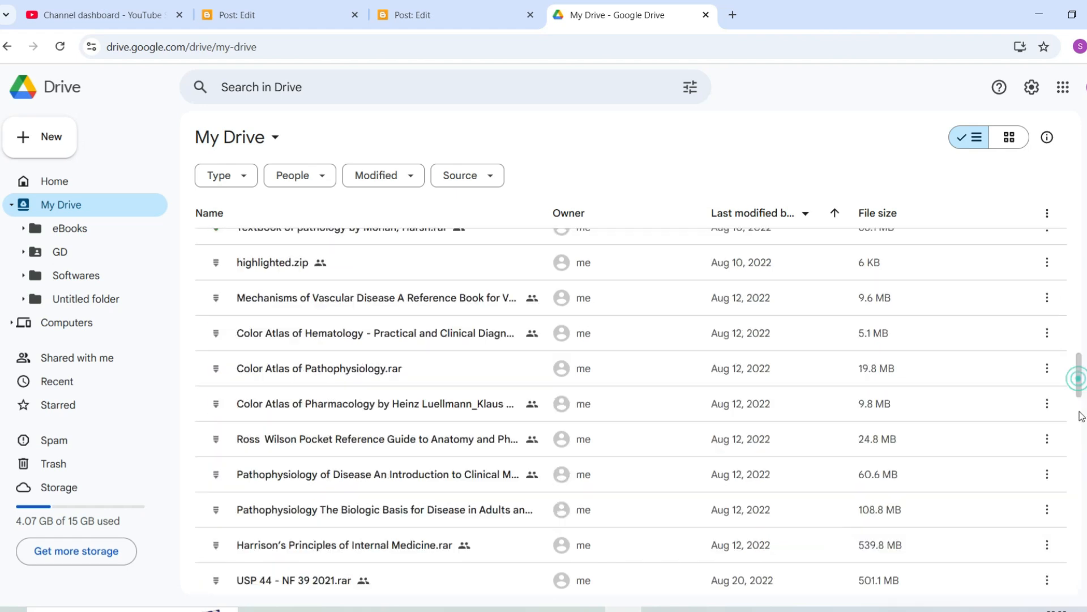
pyautogui.click(1078, 444)
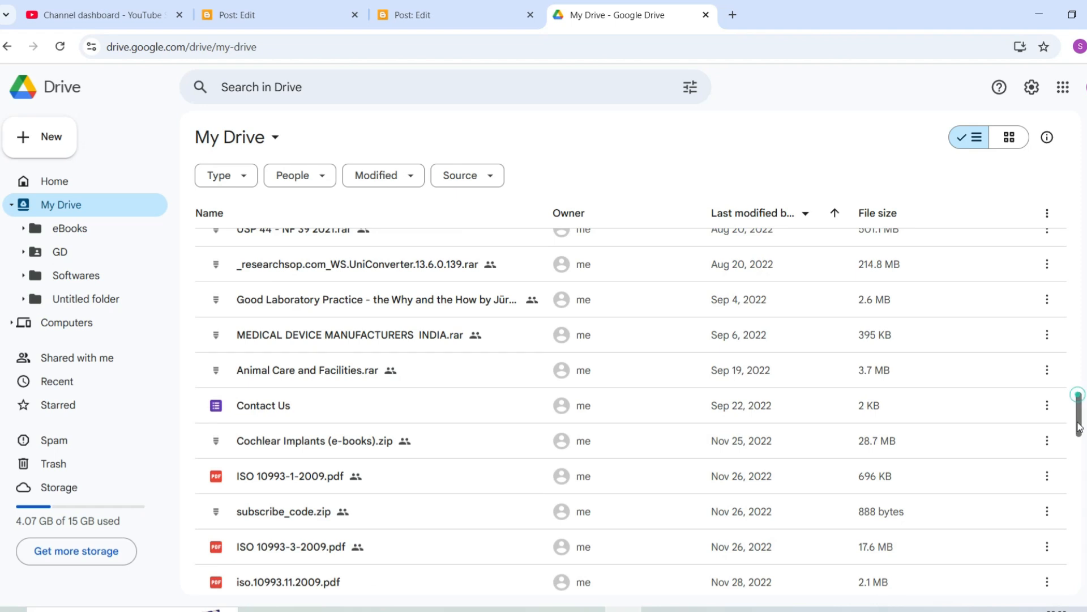
pyautogui.moveTo(1080, 504); pyautogui.dragTo(1077, 562)
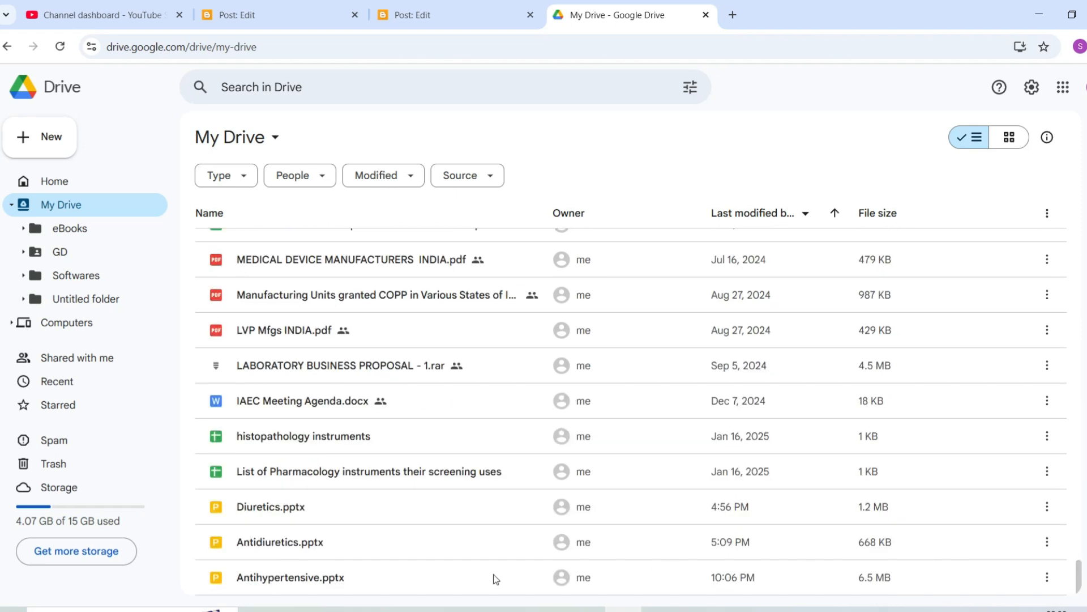
pyautogui.moveTo(995, 586)
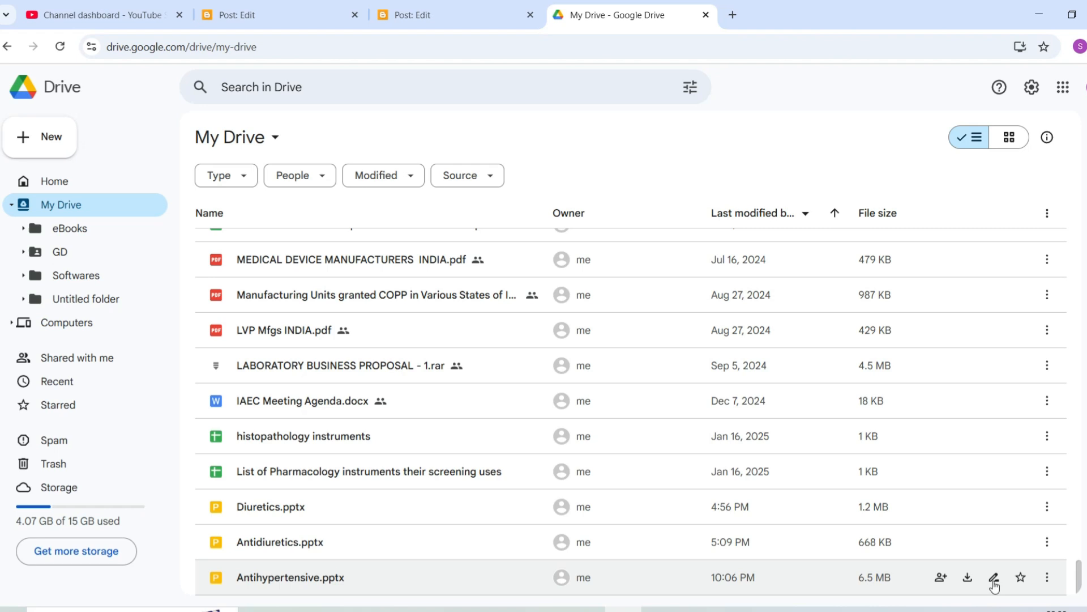
pyautogui.click(1048, 582)
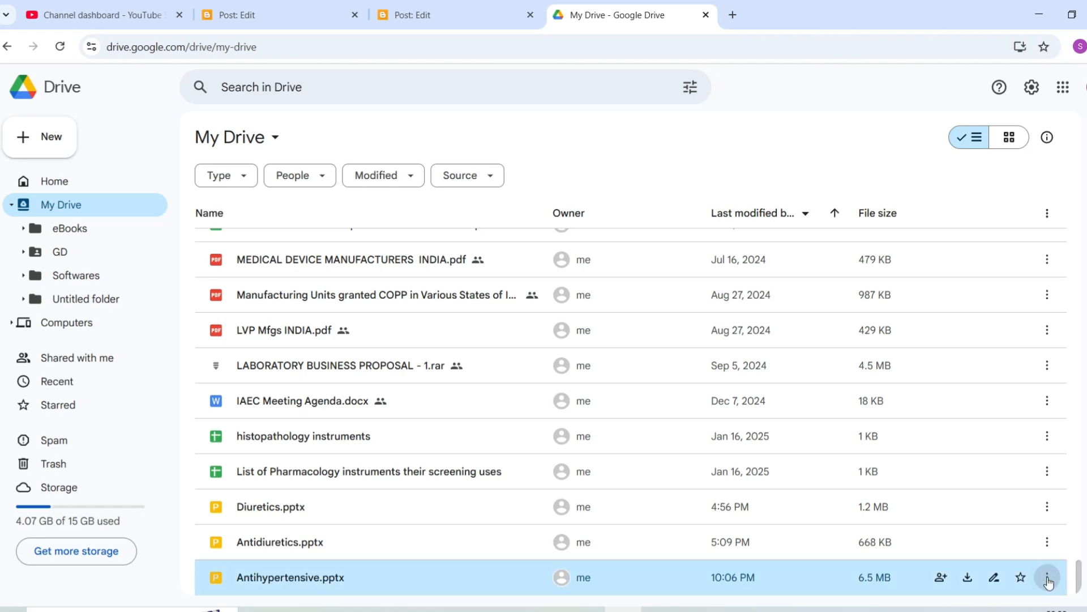
pyautogui.click(1048, 581)
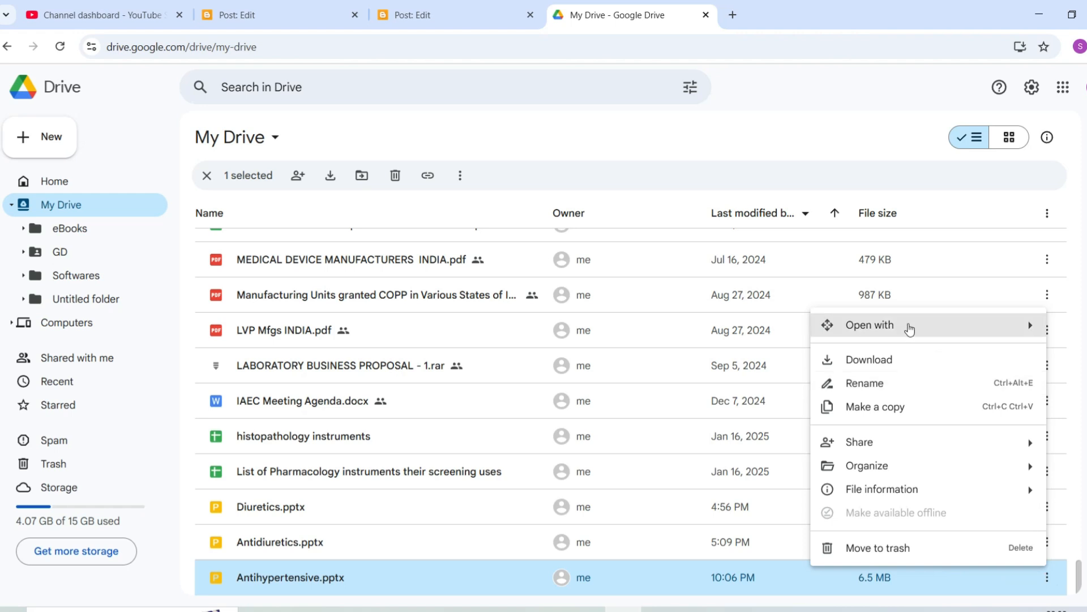
pyautogui.moveTo(909, 328)
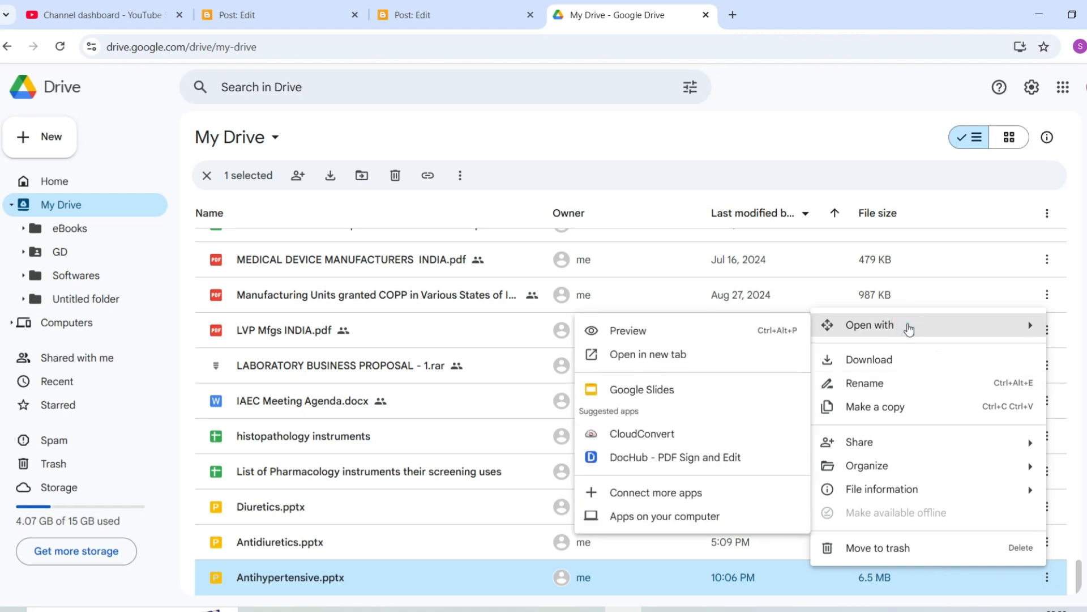
# Open Antihypertensive.pptx in Google Slides.
pyautogui.click(680, 389)
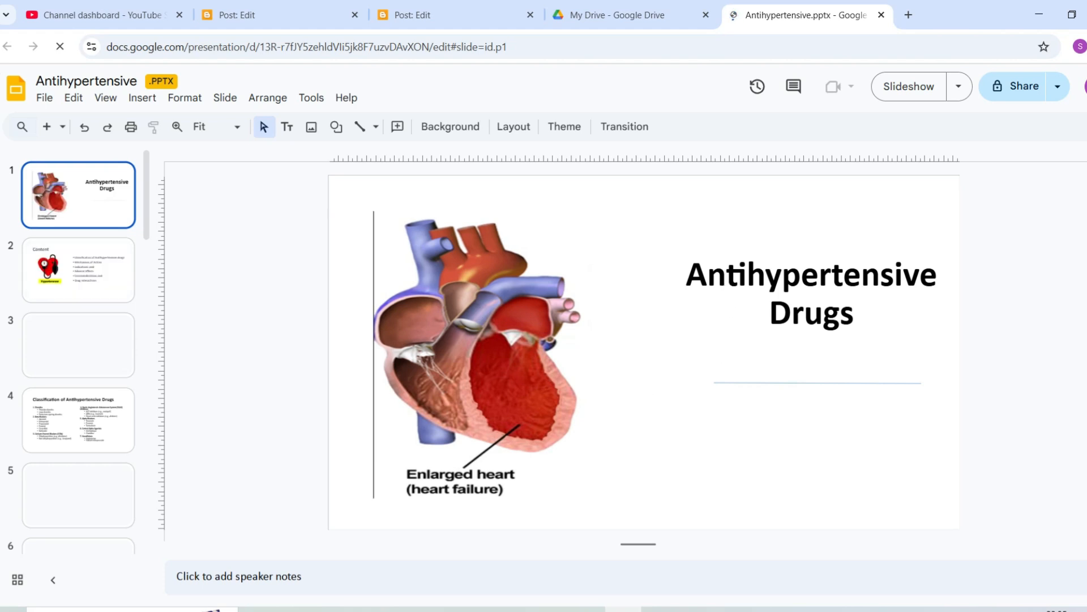
pyautogui.click(47, 102)
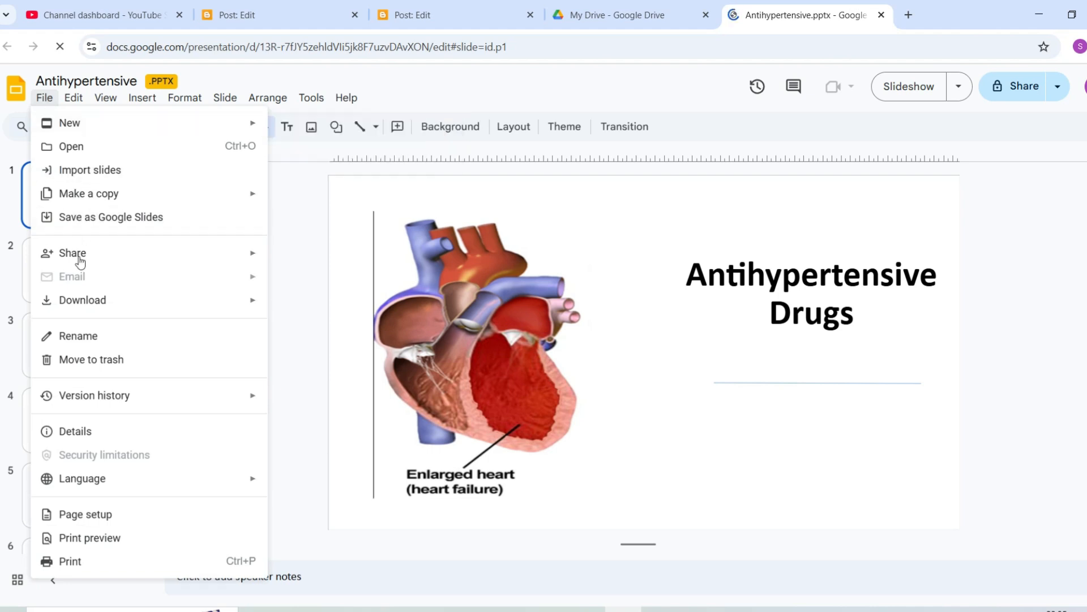
# Publish the presentation to the web as a Medium 1280x749 embed and select its iframe code.
pyautogui.moveTo(103, 261)
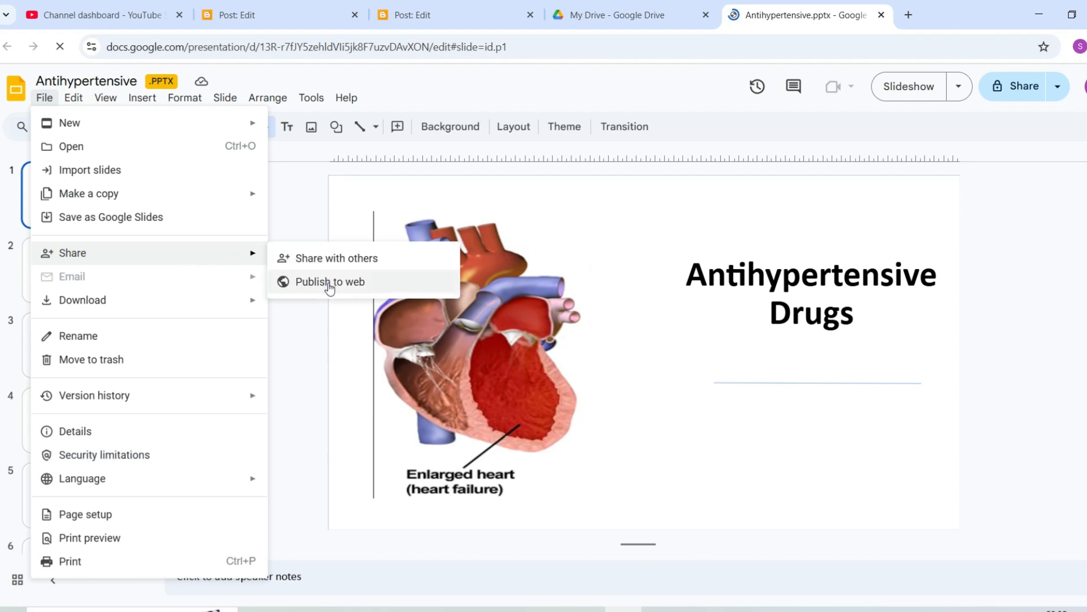
pyautogui.click(330, 282)
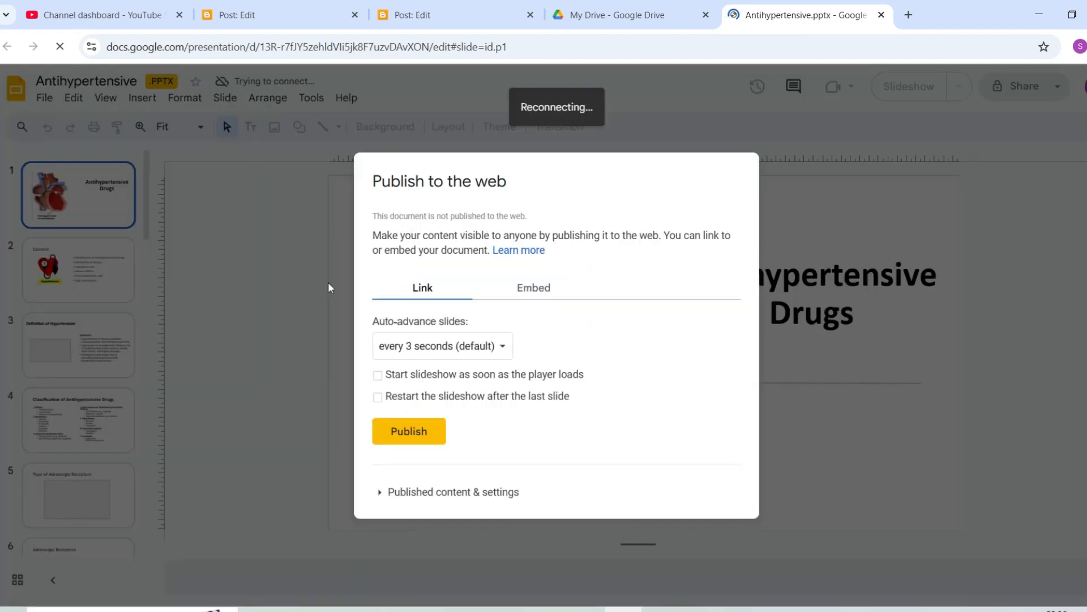
pyautogui.click(530, 290)
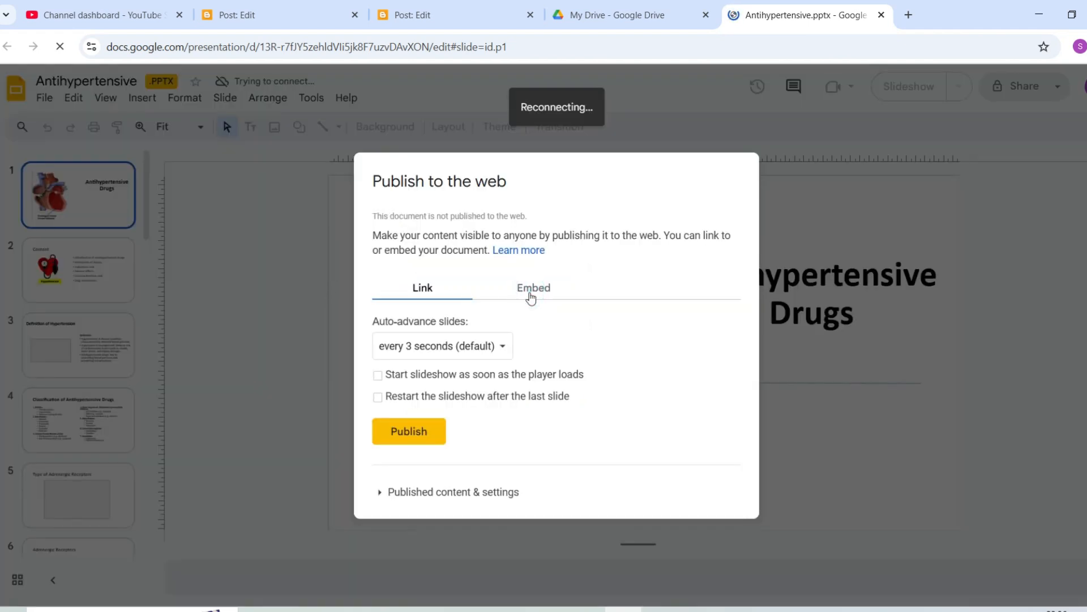
pyautogui.click(414, 432)
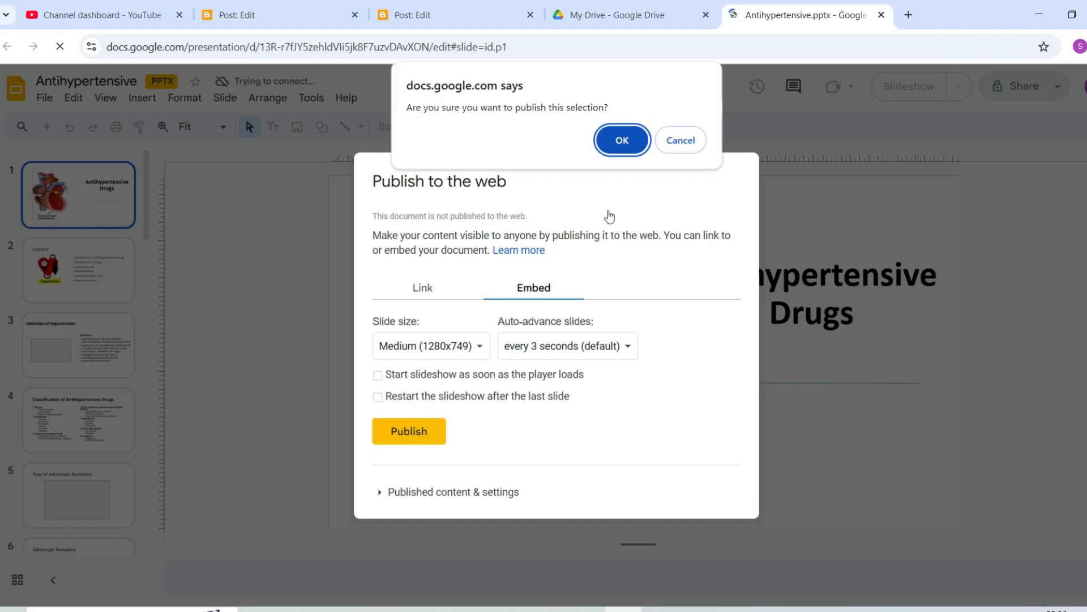
pyautogui.click(623, 141)
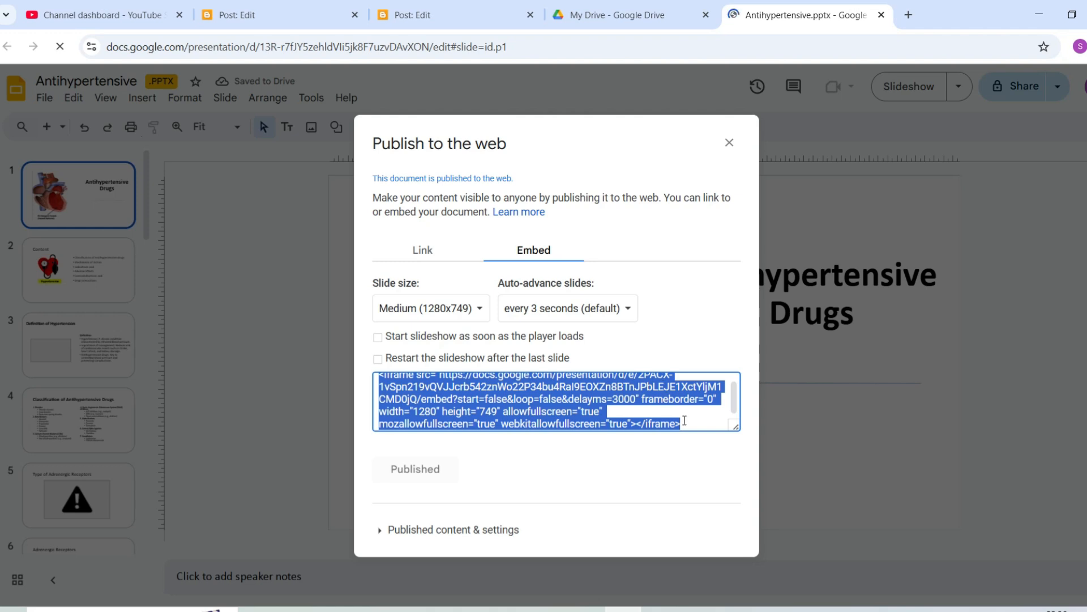
pyautogui.click(685, 421)
pyautogui.moveTo(458, 18)
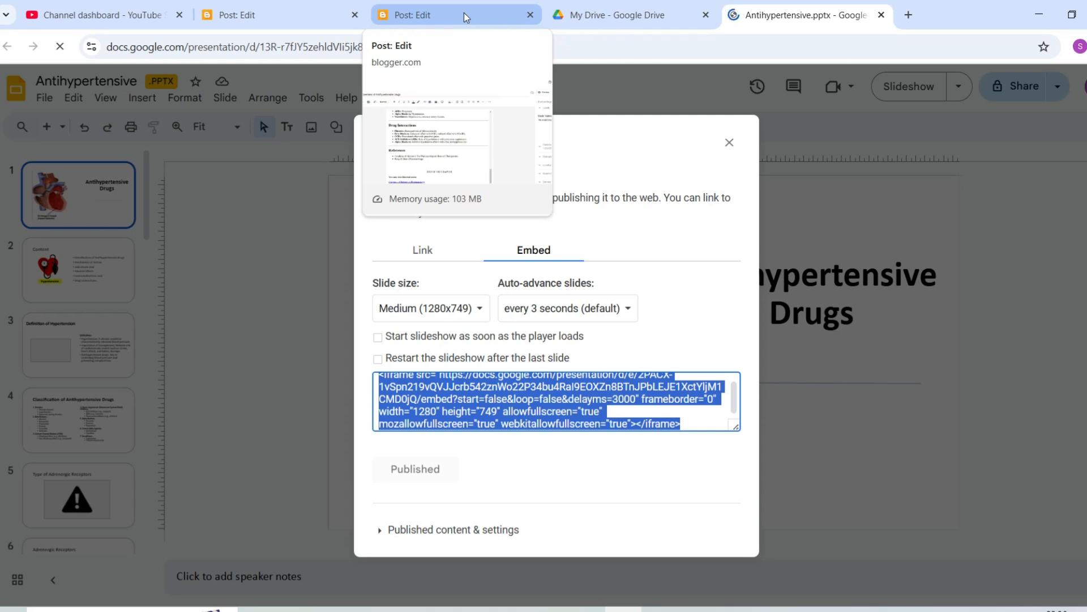
# Add a placeholder line of 9s just above END OF THE CHAPTER in the Antihypertensive post.
pyautogui.click(464, 13)
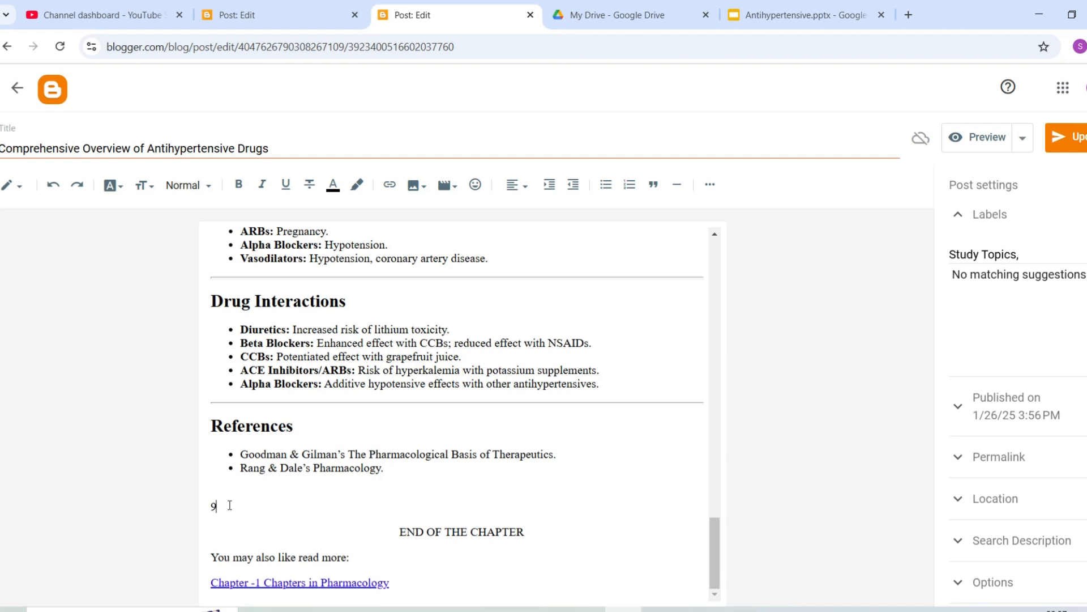
pyautogui.write('999999999999999999999999999999999999999999999999')
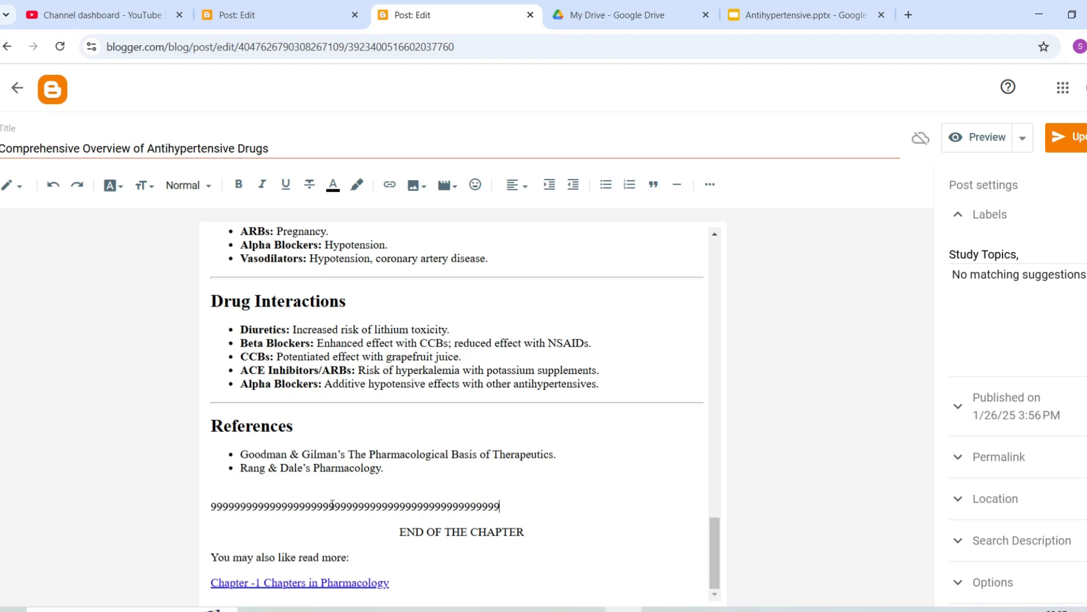
pyautogui.click(20, 187)
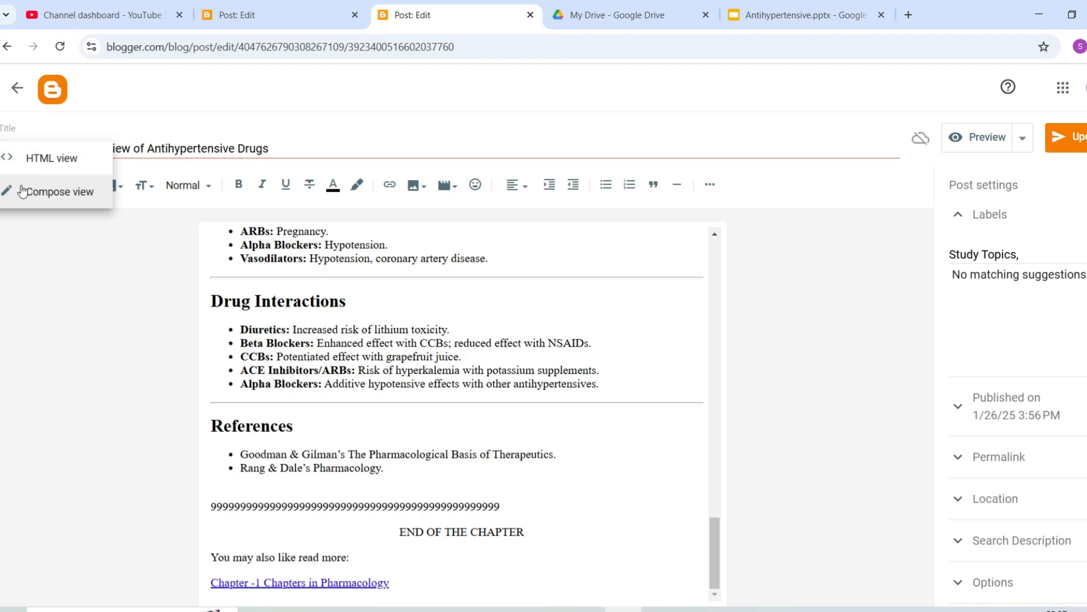
# Switch to HTML view and select the run of 9s before END OF THE CHAPTER.
pyautogui.click(50, 160)
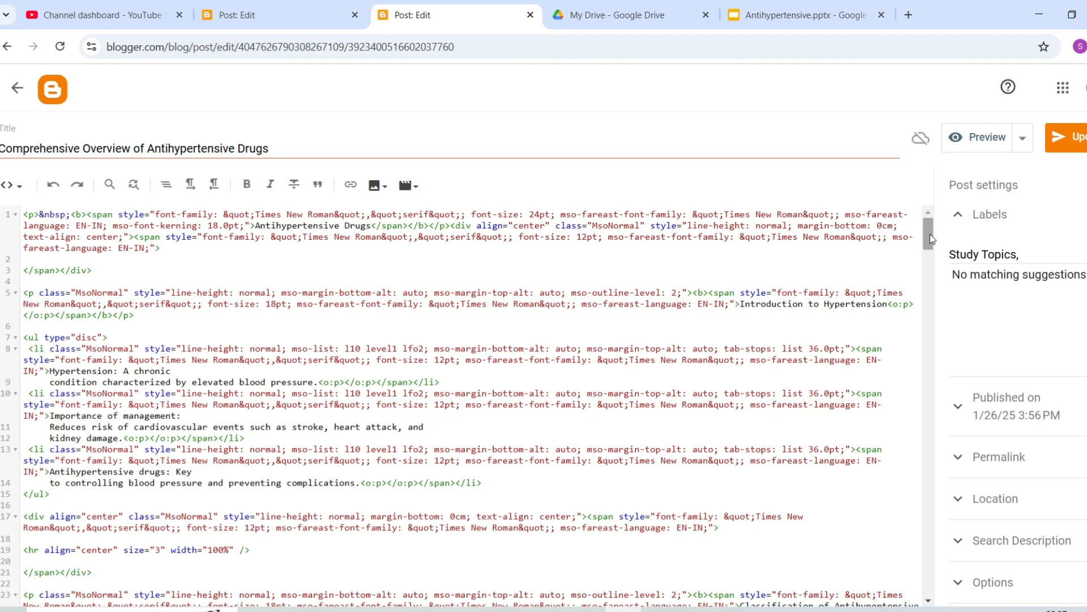
pyautogui.moveTo(930, 234); pyautogui.dragTo(915, 597)
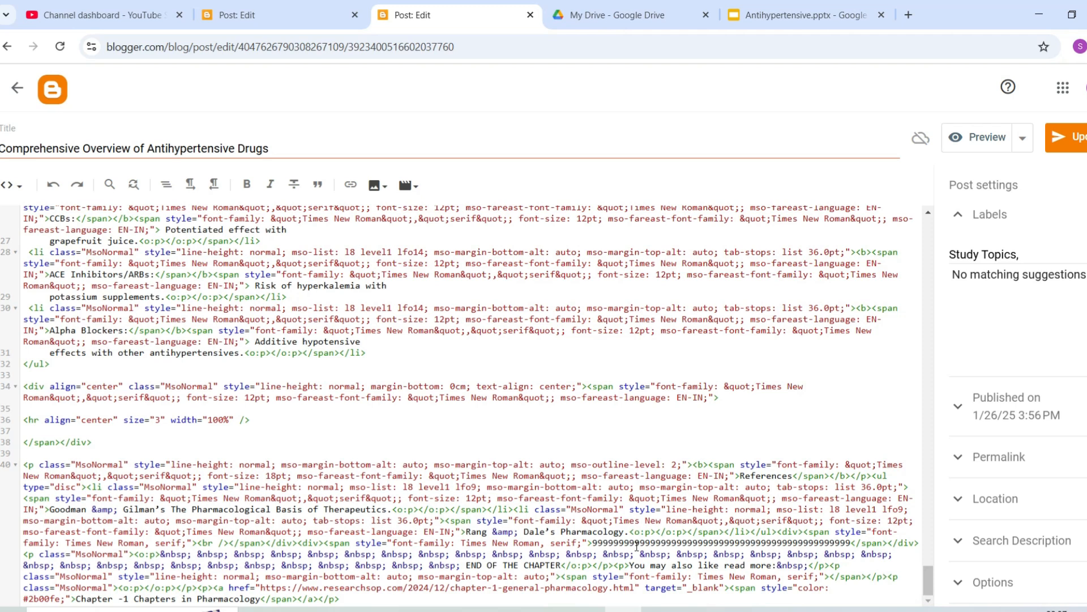
pyautogui.click(593, 543)
pyautogui.keyDown('shift'); pyautogui.click(686, 552); pyautogui.keyUp('shift')
pyautogui.moveTo(686, 552); pyautogui.dragTo(851, 542)
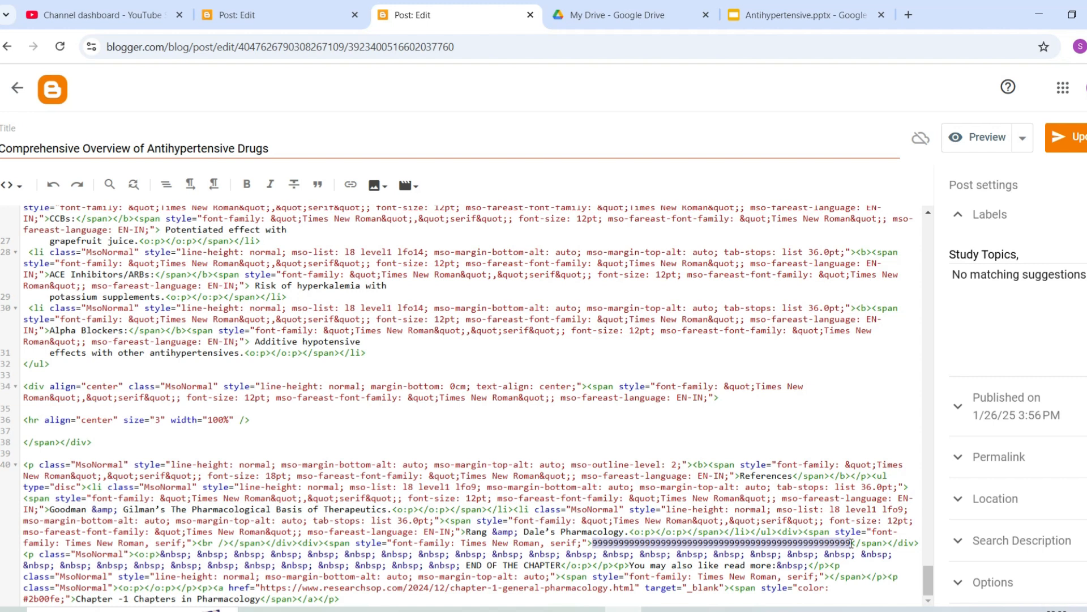
# Paste the Slides iframe over the 9s and resize it to width 650, height 600.
pyautogui.write('<iframe src="https://docs.google.com/presentation/d/e/2PACX-1vSpn219vQVJJcrb542znWo22P34bu4RaI9EOXZn8BTnJPbLEJE1XctYljM1CMD0jQ/embed?start=false&loop=false&delayms=3000" frameborder="0" width="1280" height="749" allowfullscreen="true" mozallowfullscreen="true" webkitallowfullscreen="true"></iframe>')
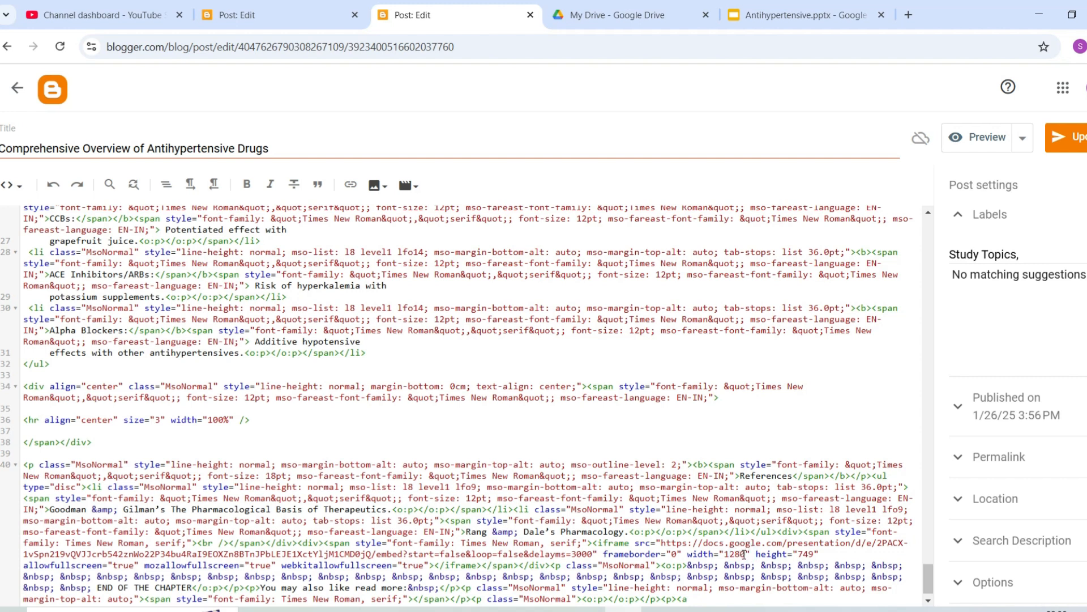
pyautogui.press('BackSpace')
pyautogui.press('BackSpace')
pyautogui.press('BackSpace')
pyautogui.press('BackSpace')
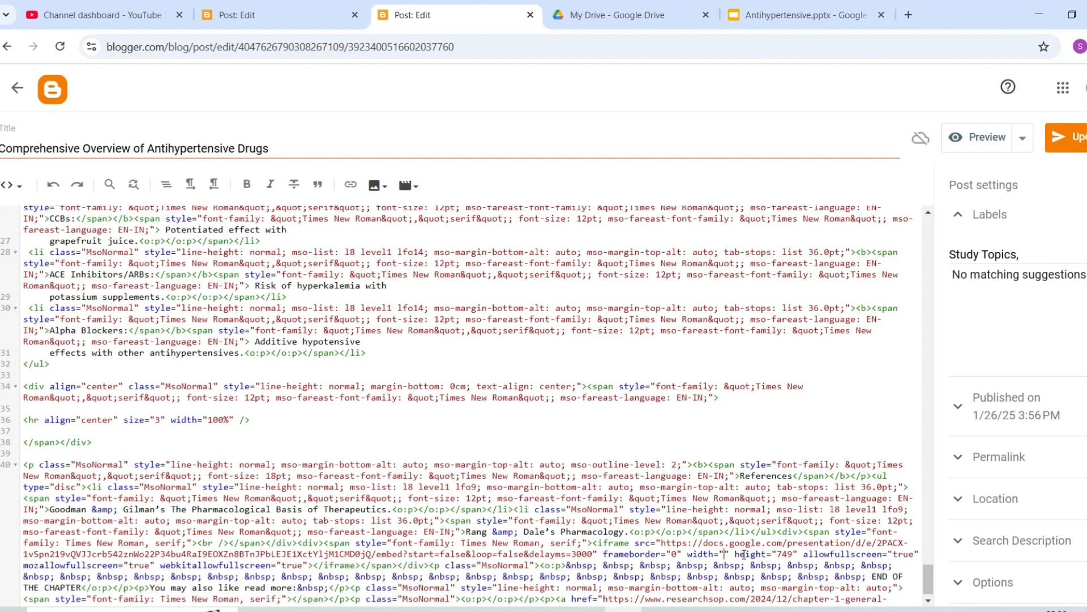
pyautogui.write('650')
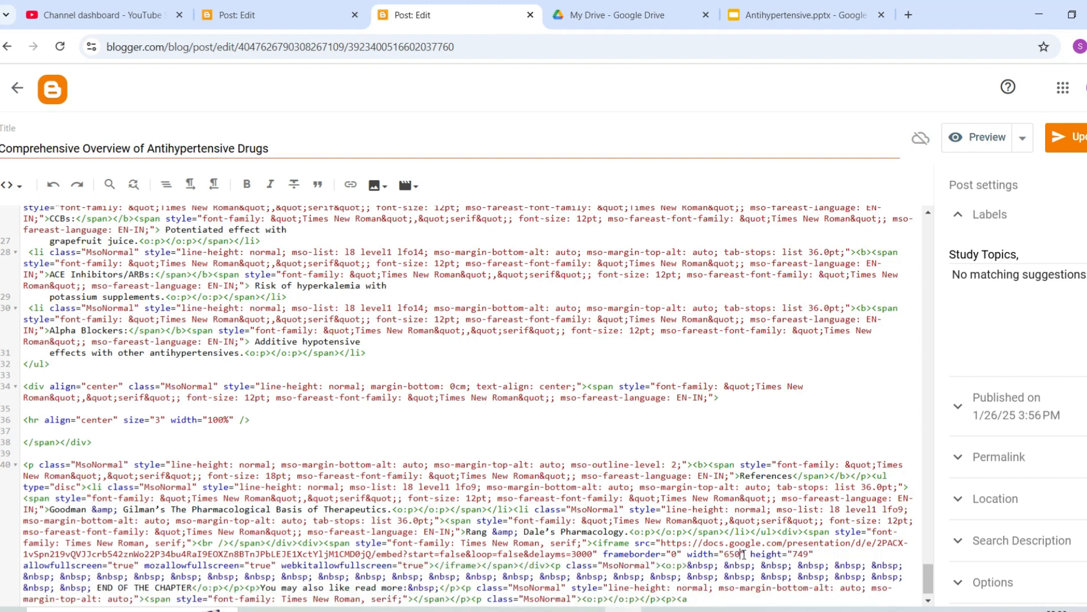
pyautogui.click(809, 553)
pyautogui.press('BackSpace')
pyautogui.press('BackSpace')
pyautogui.press('BackSpace')
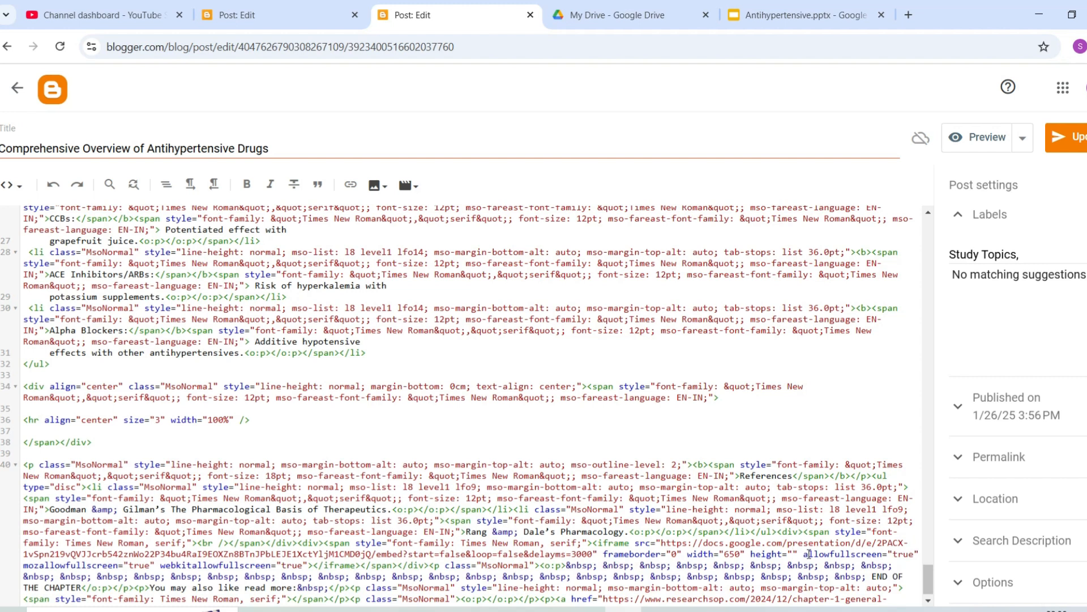
pyautogui.write('600')
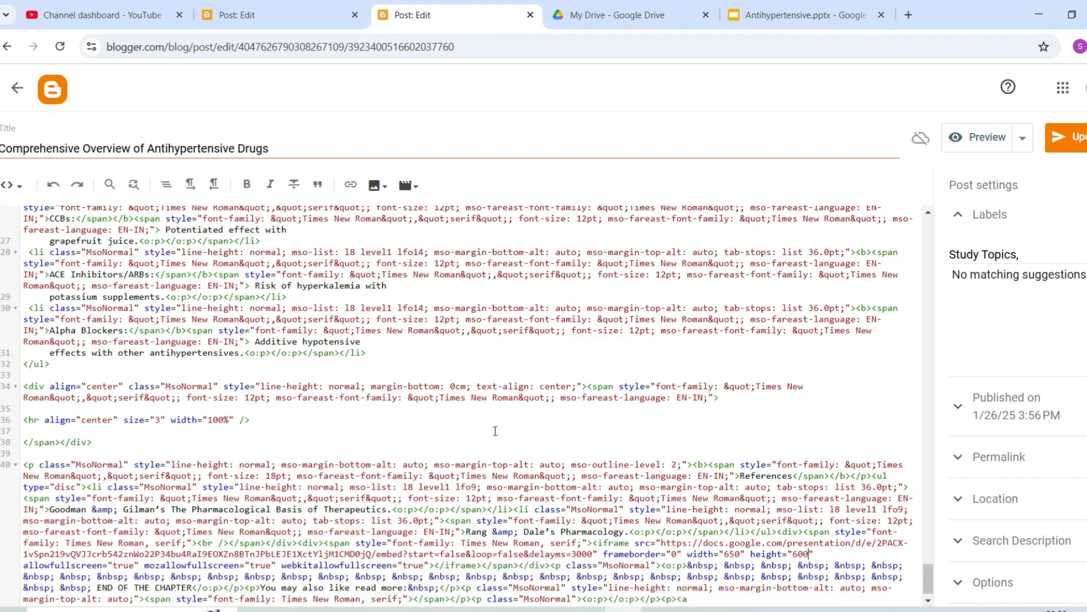
pyautogui.click(19, 189)
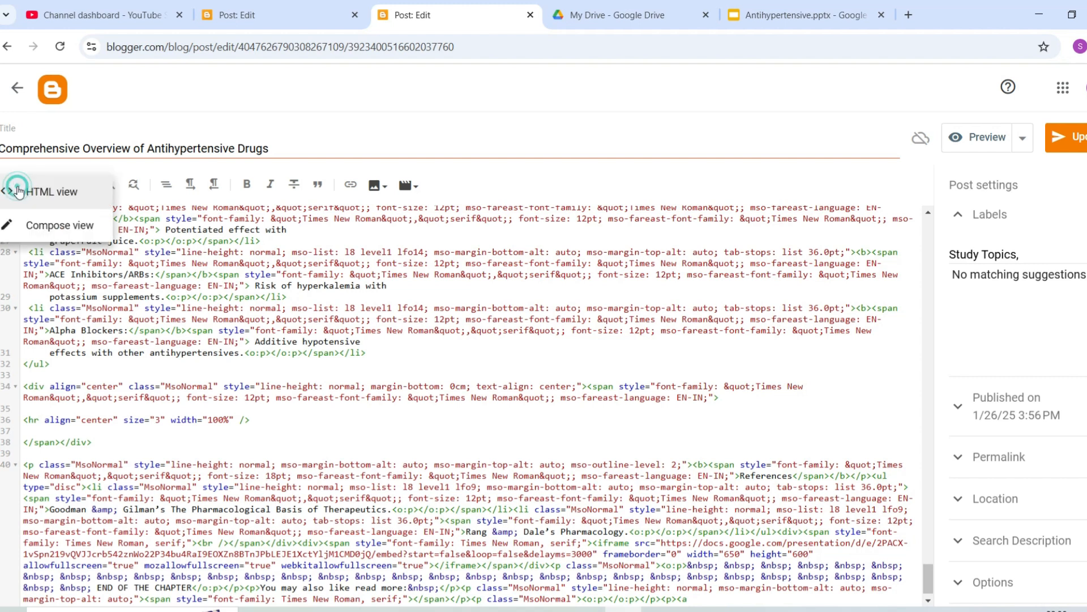
# Center-align the embedded slideshow in Compose view and update the post.
pyautogui.click(31, 226)
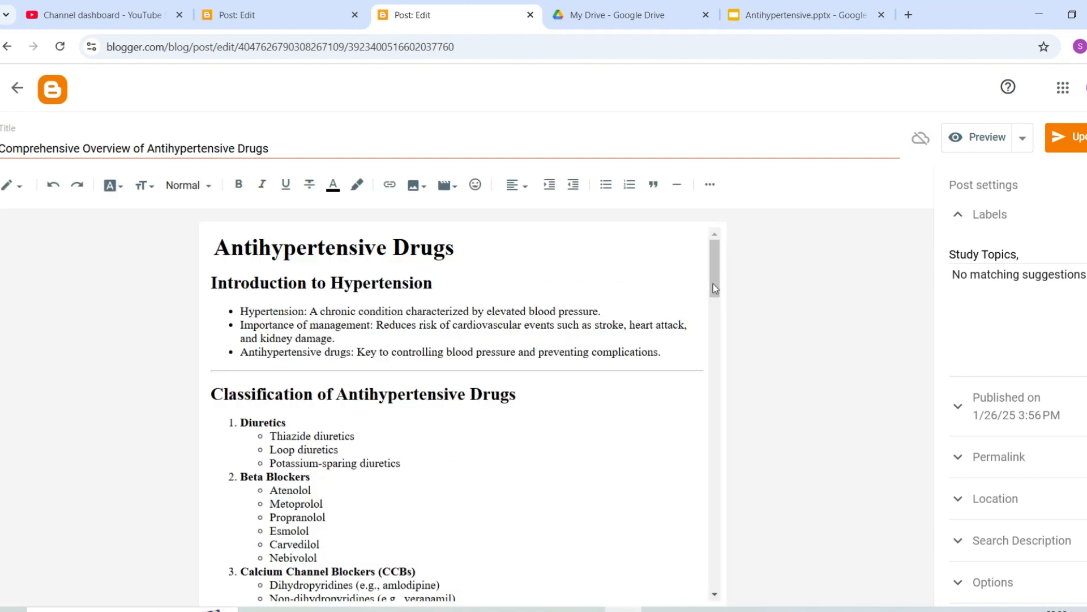
pyautogui.moveTo(713, 288); pyautogui.dragTo(716, 523)
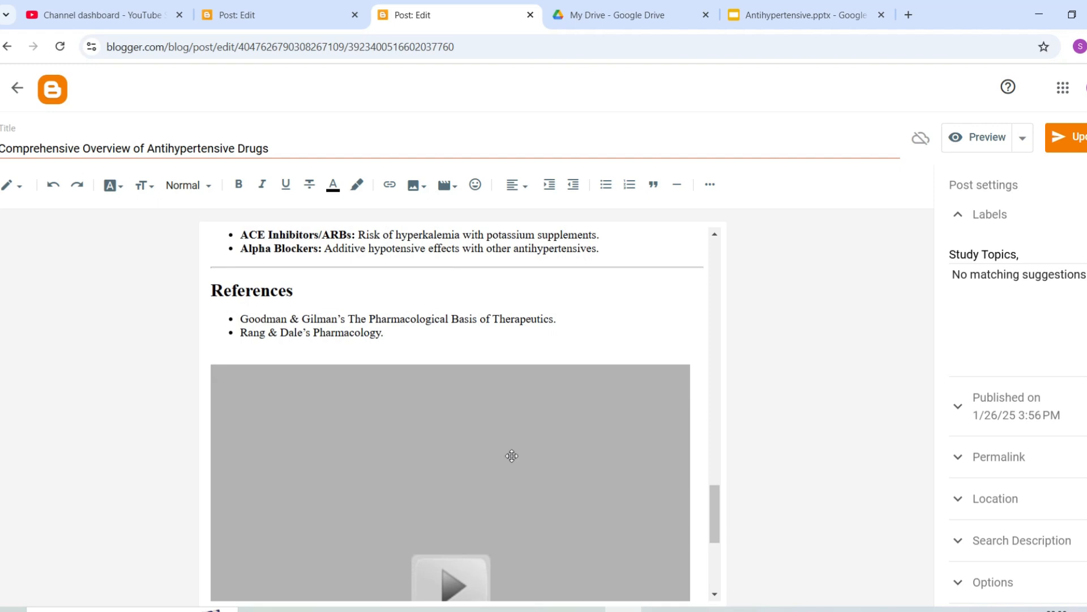
pyautogui.click(425, 445)
pyautogui.click(518, 185)
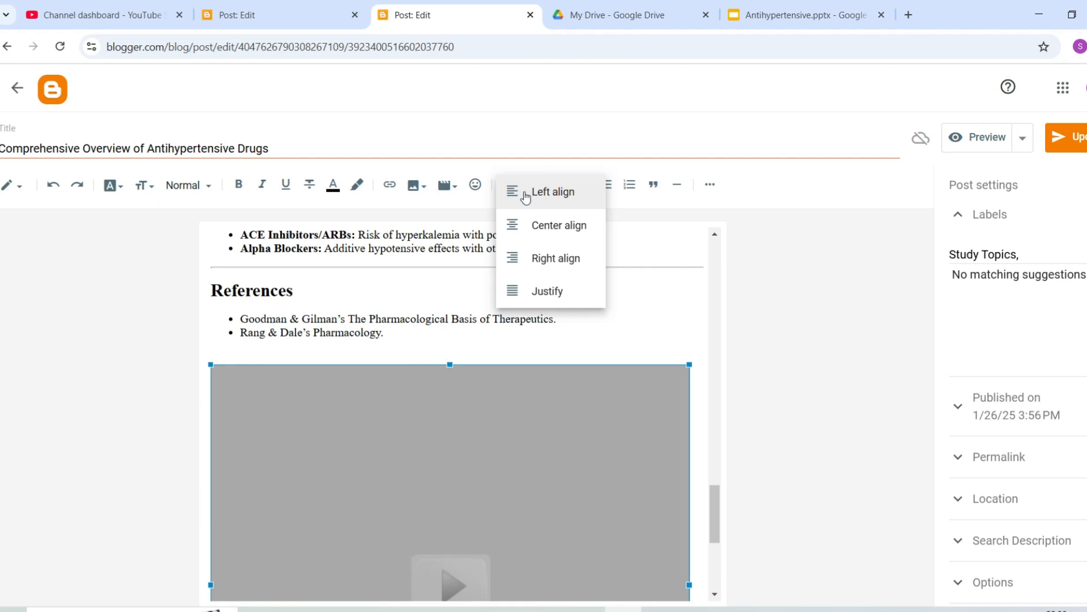
pyautogui.click(546, 227)
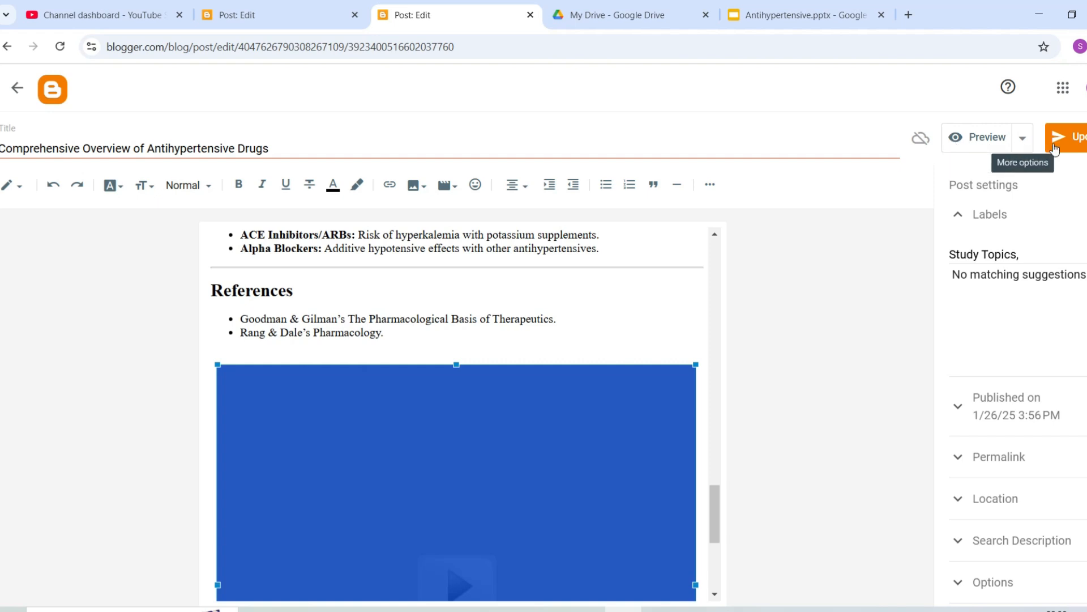
pyautogui.click(1077, 144)
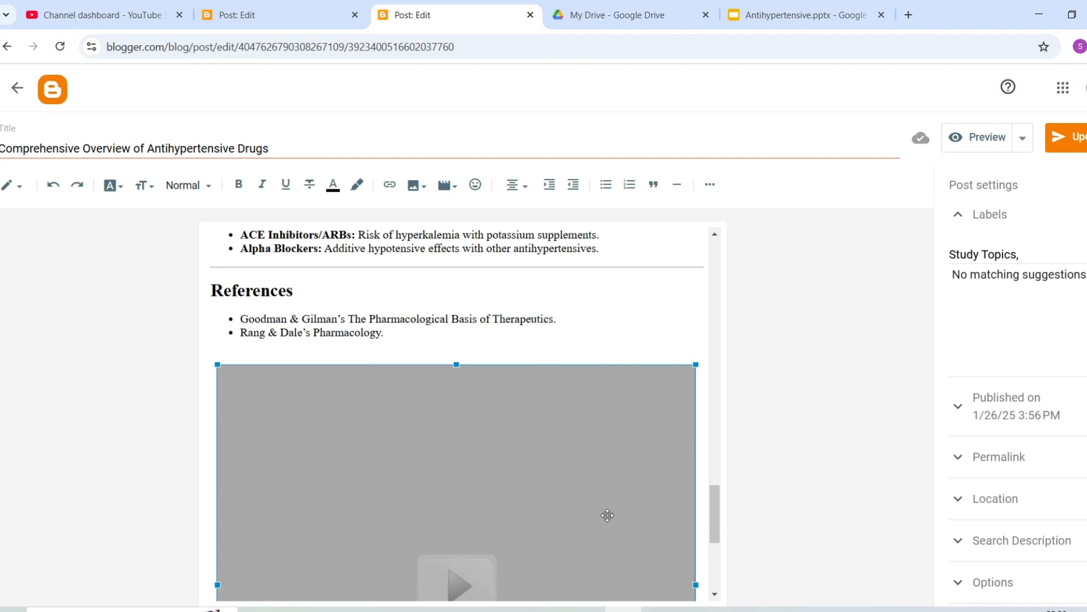
pyautogui.click(441, 610)
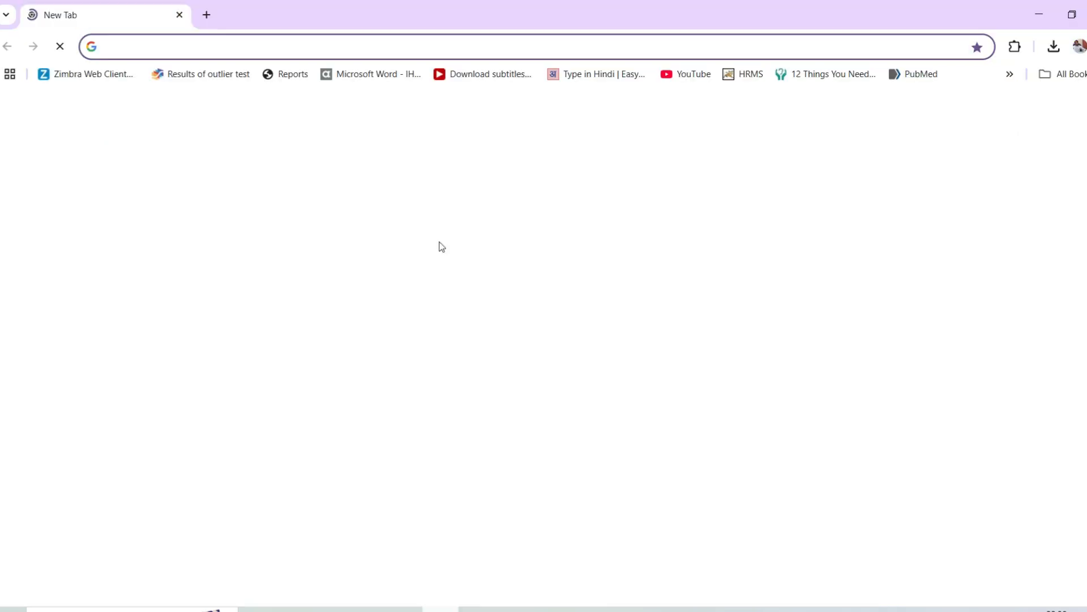
# Search Google for researchsop.com, open the Research SOP site, and enter 'hypertension' in its search box.
pyautogui.write('Research')
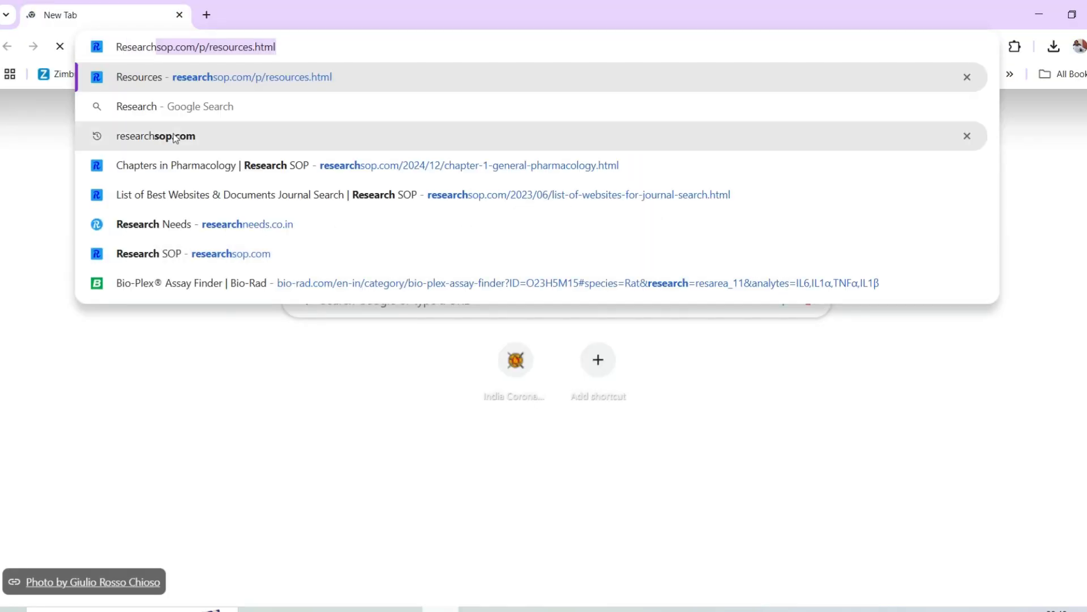
pyautogui.click(172, 136)
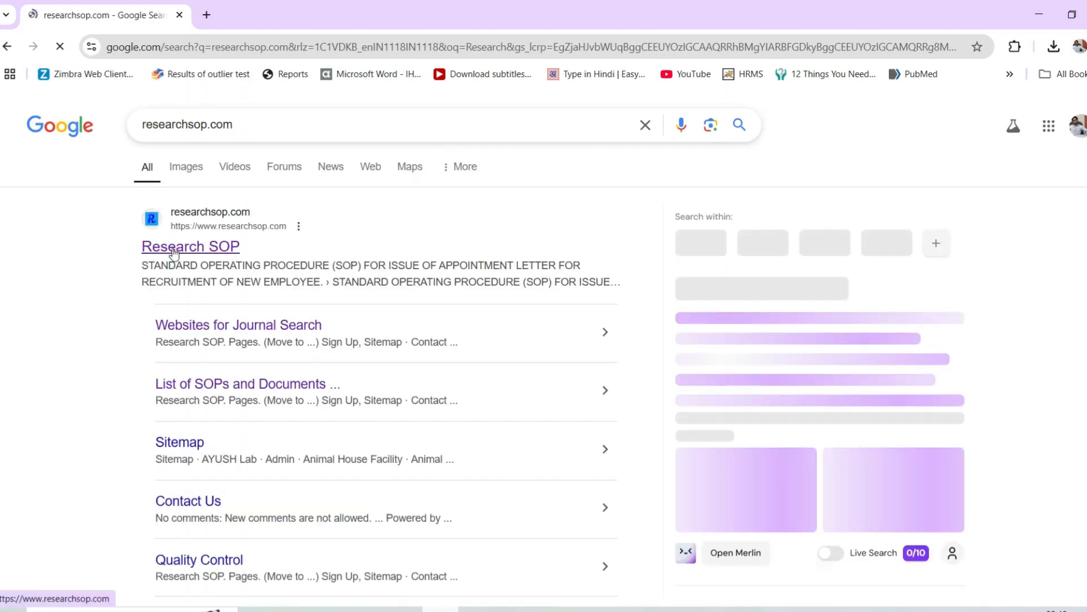
pyautogui.click(174, 253)
pyautogui.click(903, 290)
pyautogui.write('hyperten')
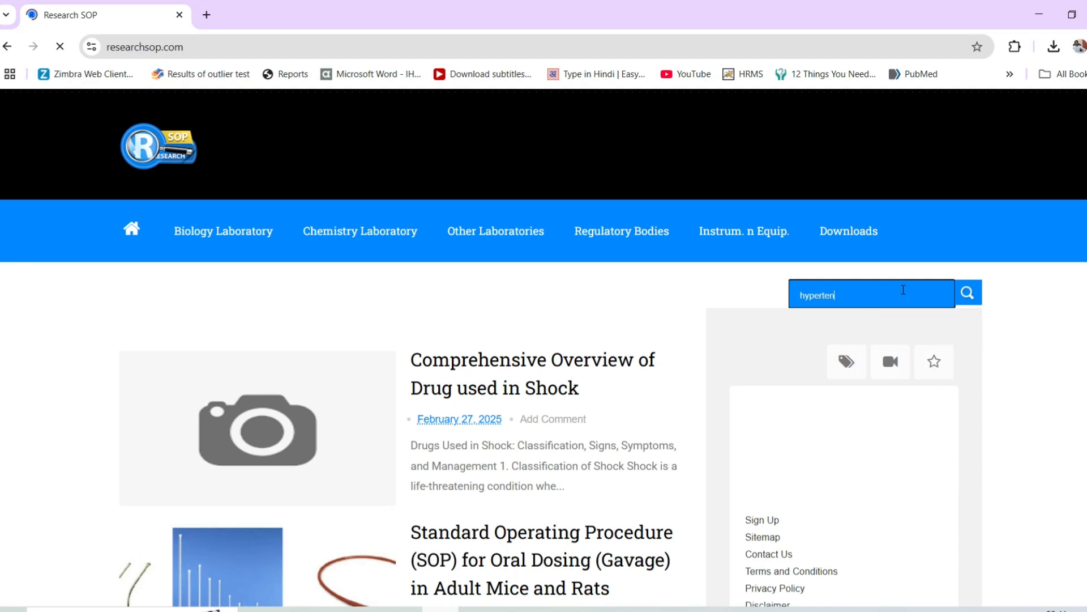
pyautogui.write('sion')
# Run the hypertension site search and scroll down the article to the embedded Google Slides deck.
pyautogui.press('Return')
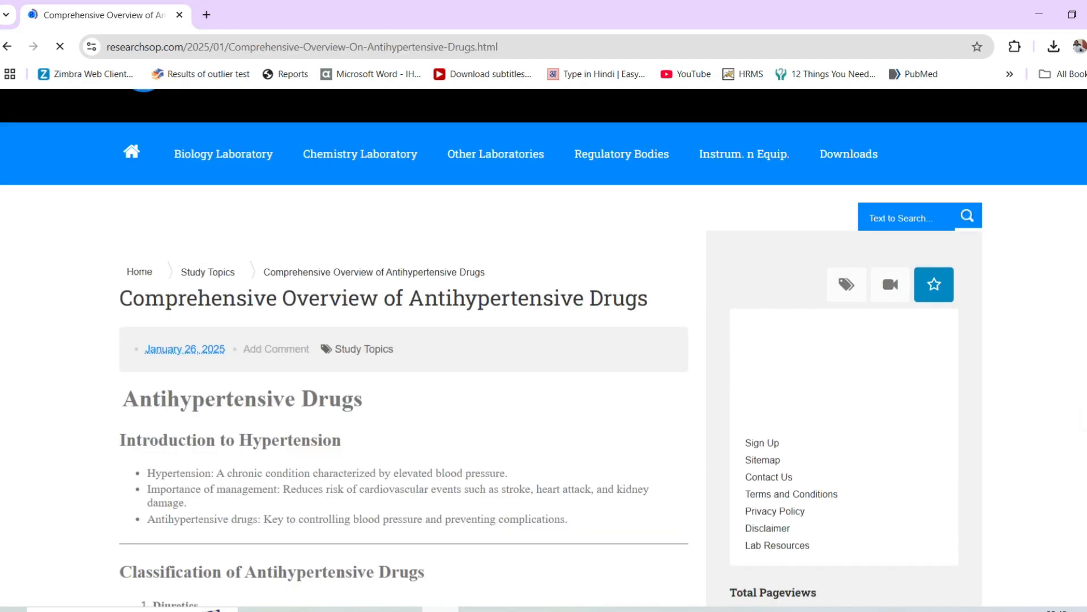
pyautogui.scroll(-15, 538, 374)
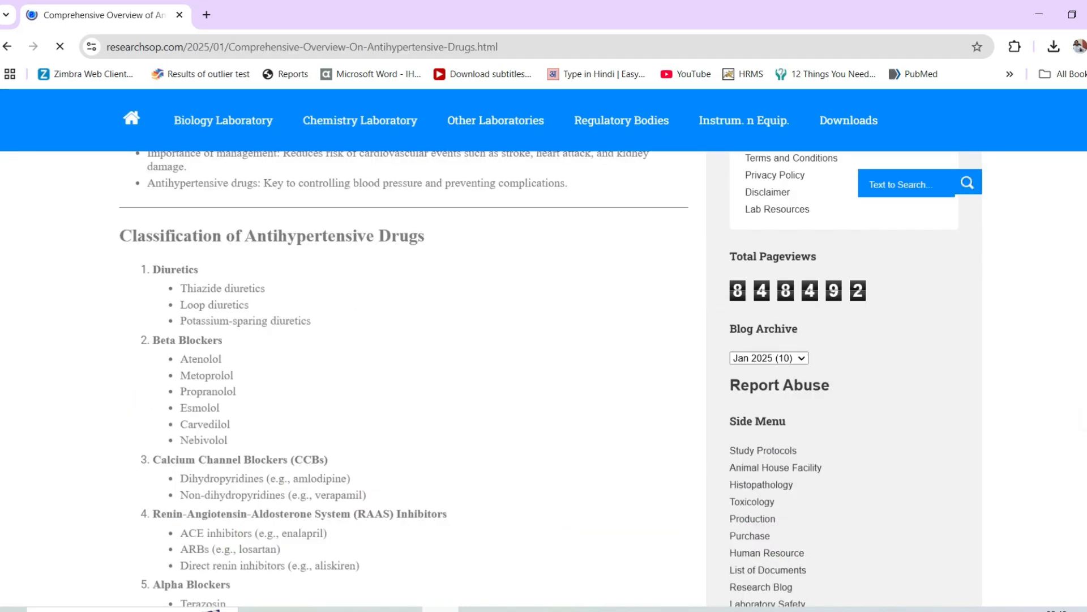
pyautogui.scroll(-15, 403, 374)
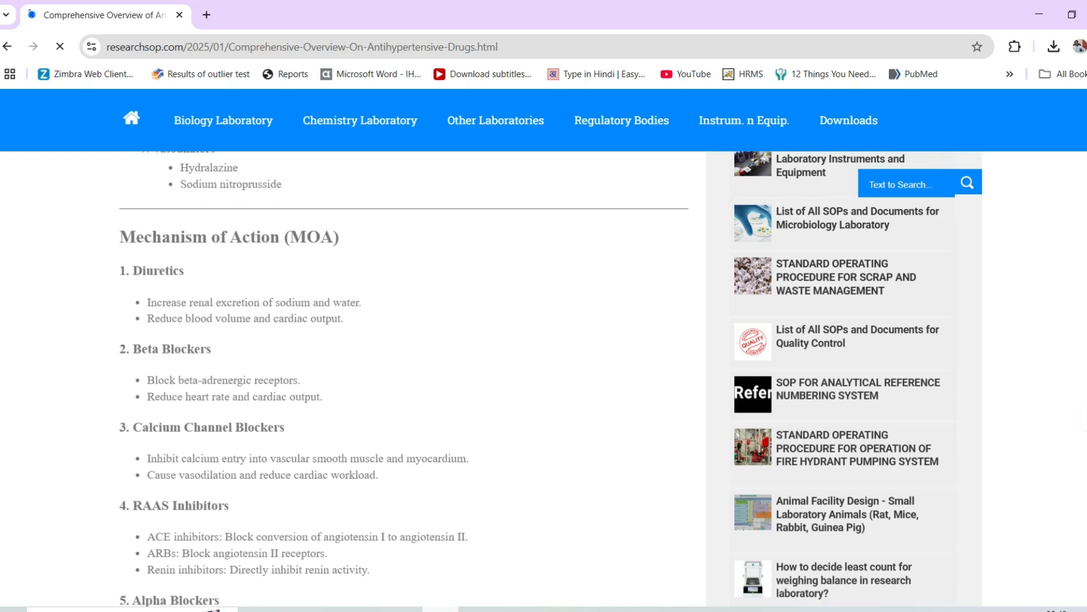
pyautogui.scroll(-7, 402, 373)
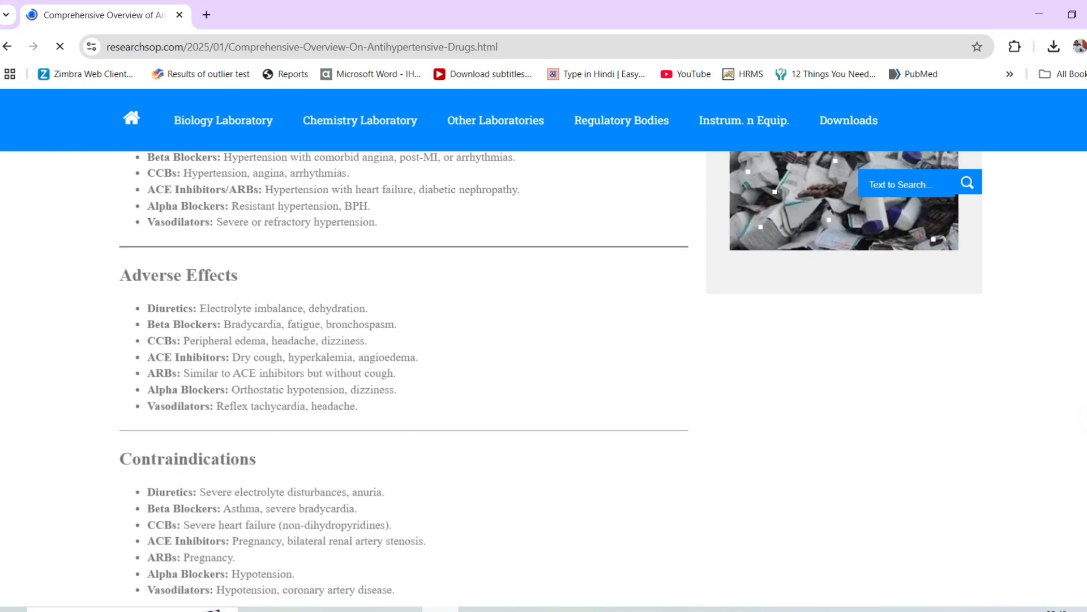
pyautogui.scroll(-2, 402, 374)
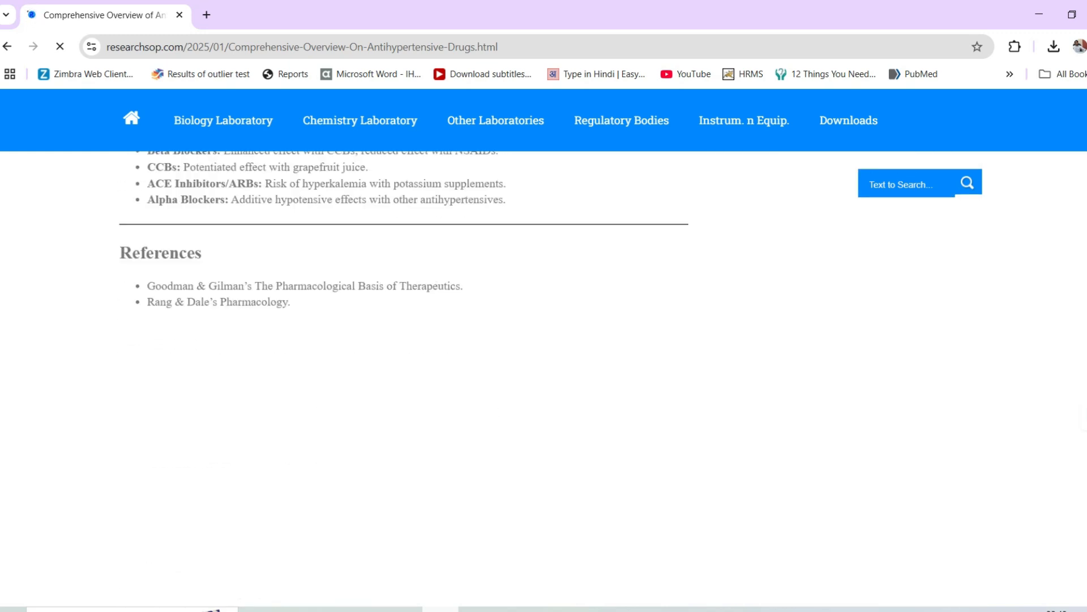
pyautogui.scroll(-3, 402, 374)
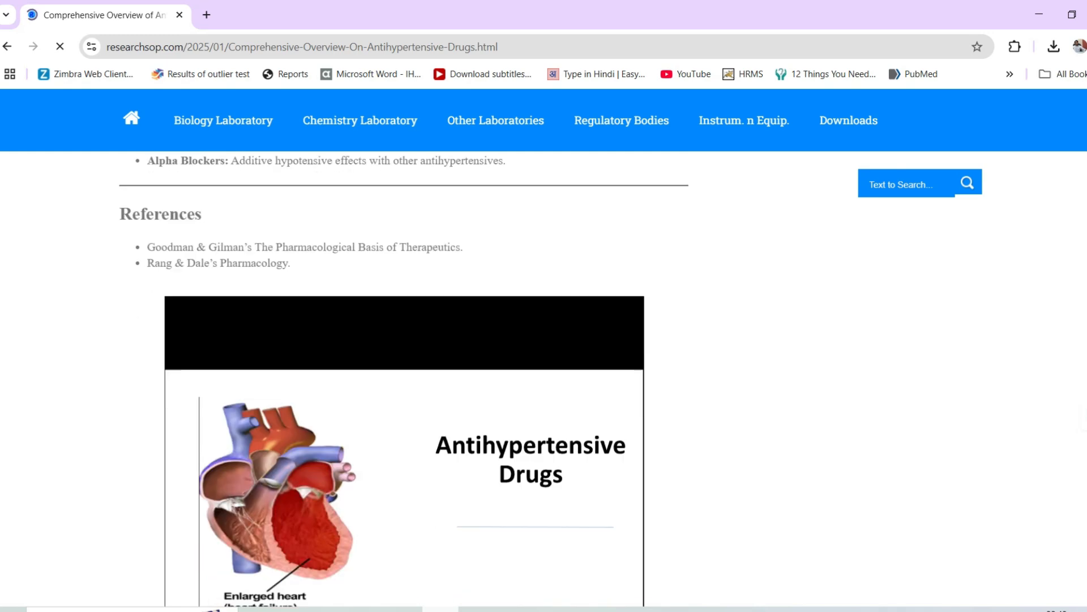
pyautogui.scroll(-1, 402, 374)
pyautogui.scroll(-2, 402, 374)
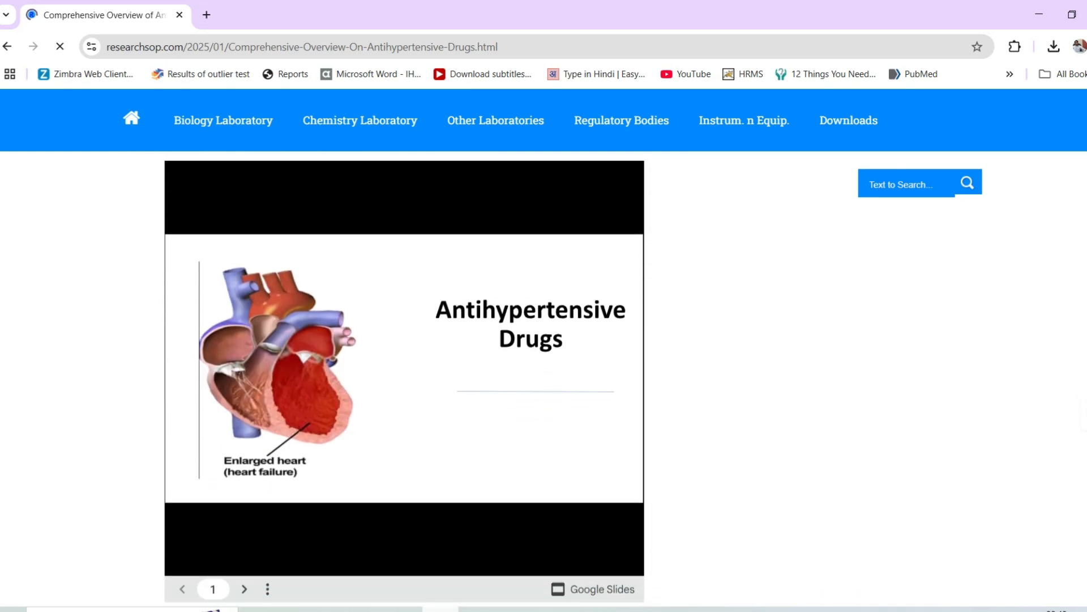
# Advance the embedded slideshow to slide 4's drug classification.
pyautogui.click(244, 589)
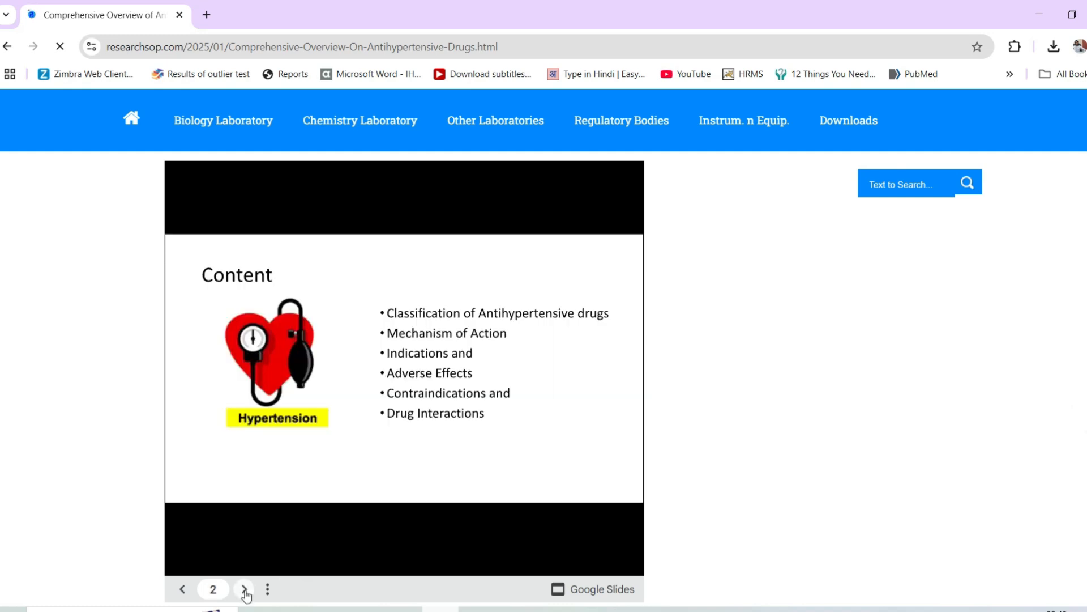
pyautogui.doubleClick(244, 589)
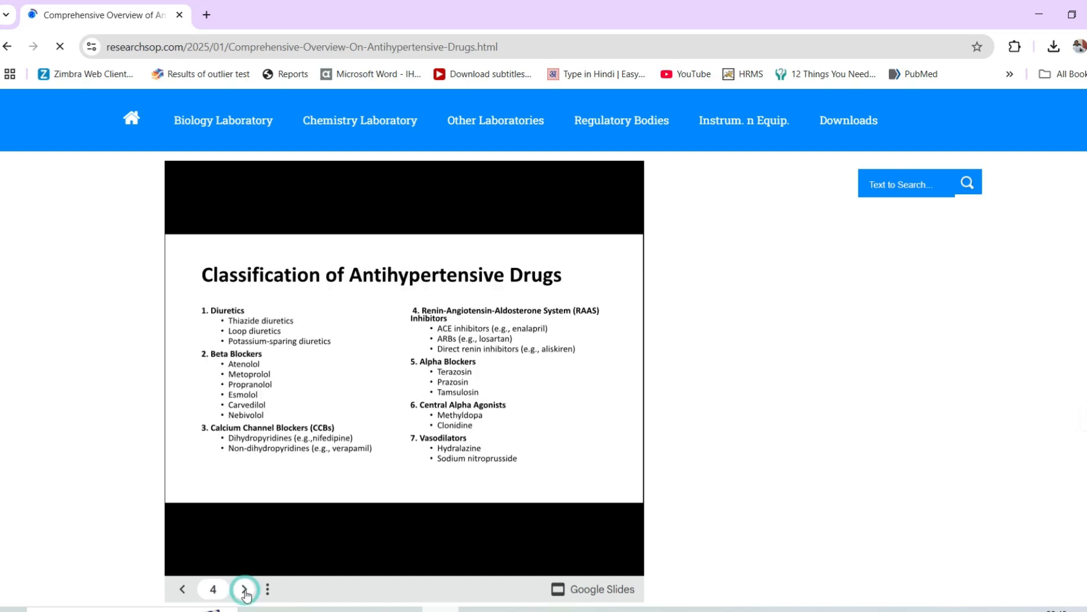
pyautogui.scroll(-1, 245, 592)
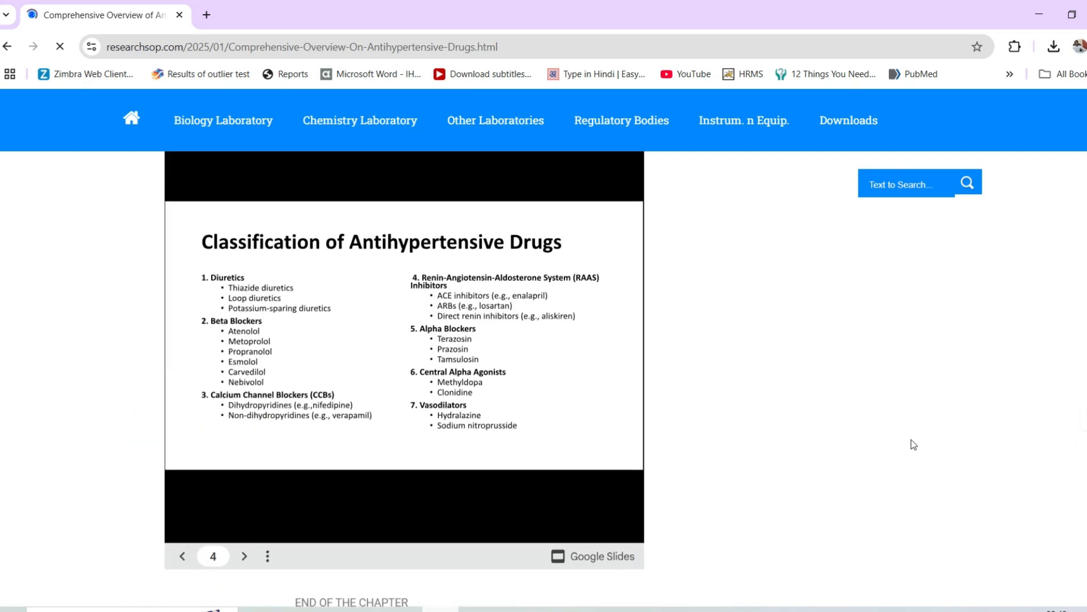